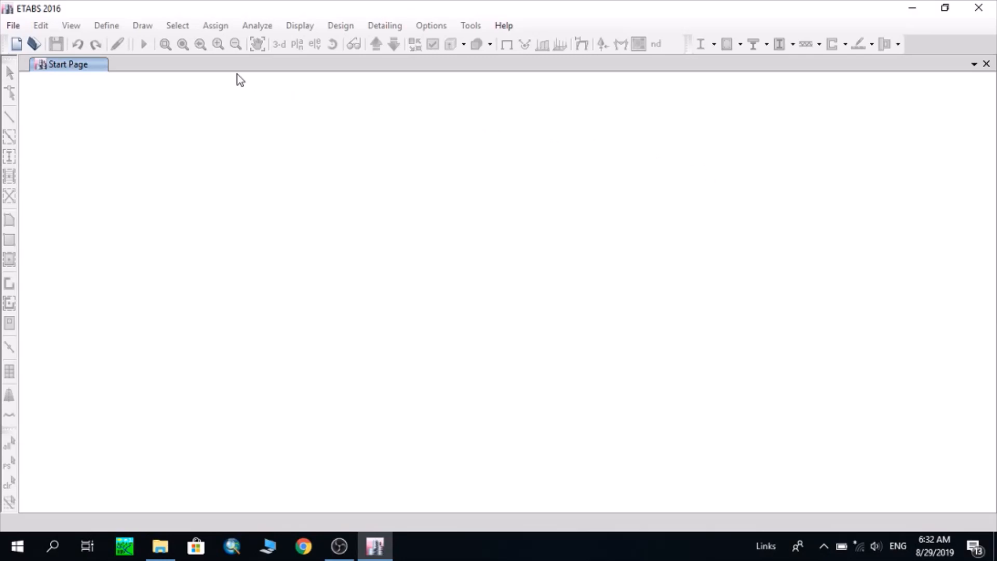
Start a new model using built-in initialization settings with Metric SI display units
click(12, 27)
click(43, 45)
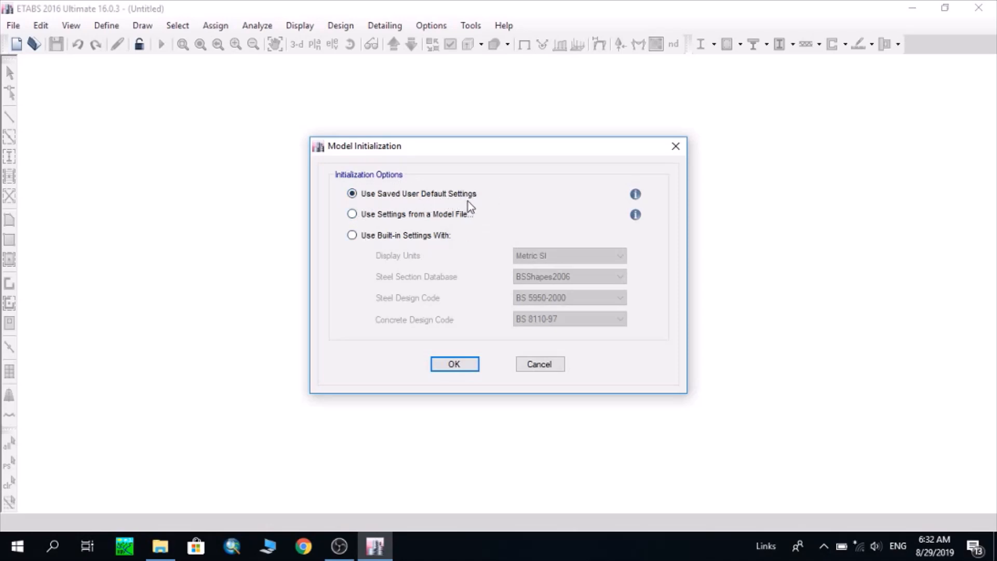
click(375, 216)
click(381, 237)
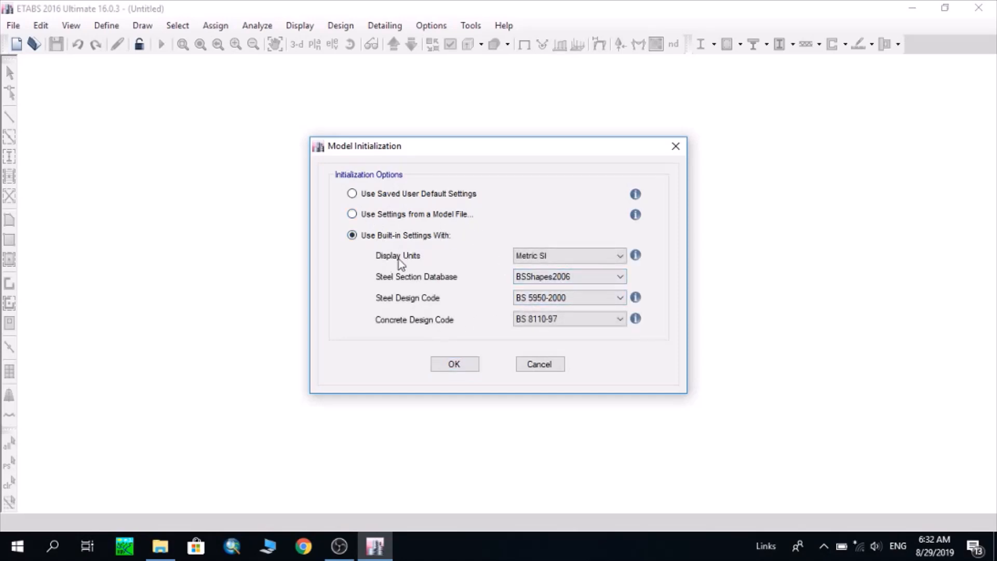
click(578, 257)
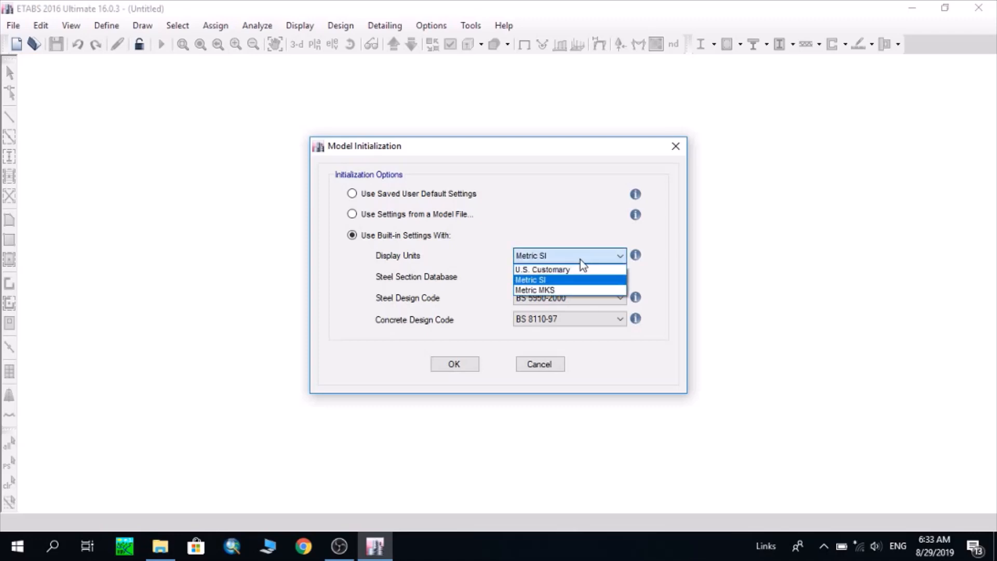
click(555, 280)
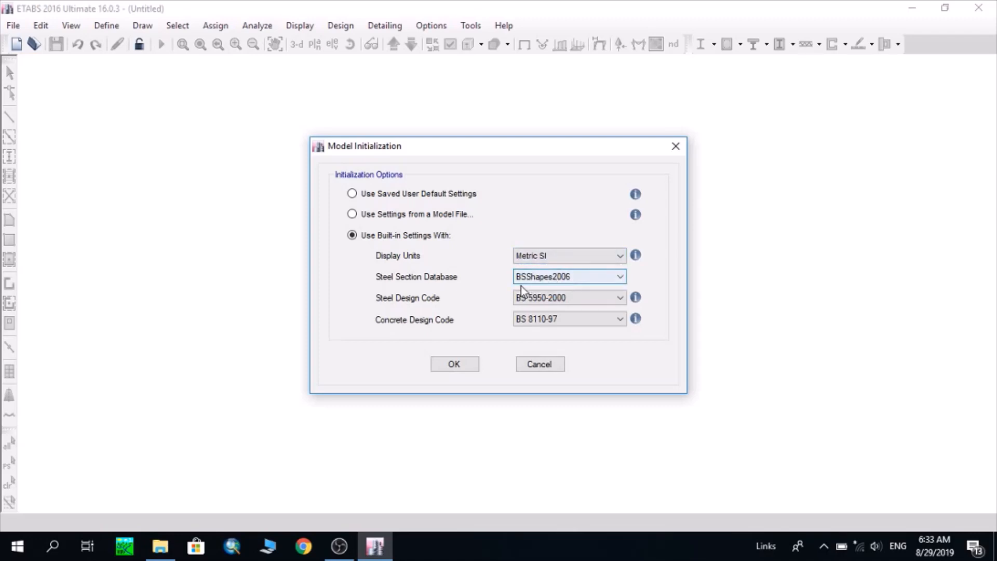
Initialize the model with the BSShapes2006 steel database, BS 5950-2000 steel code and BS 8110-97 concrete code
click(562, 279)
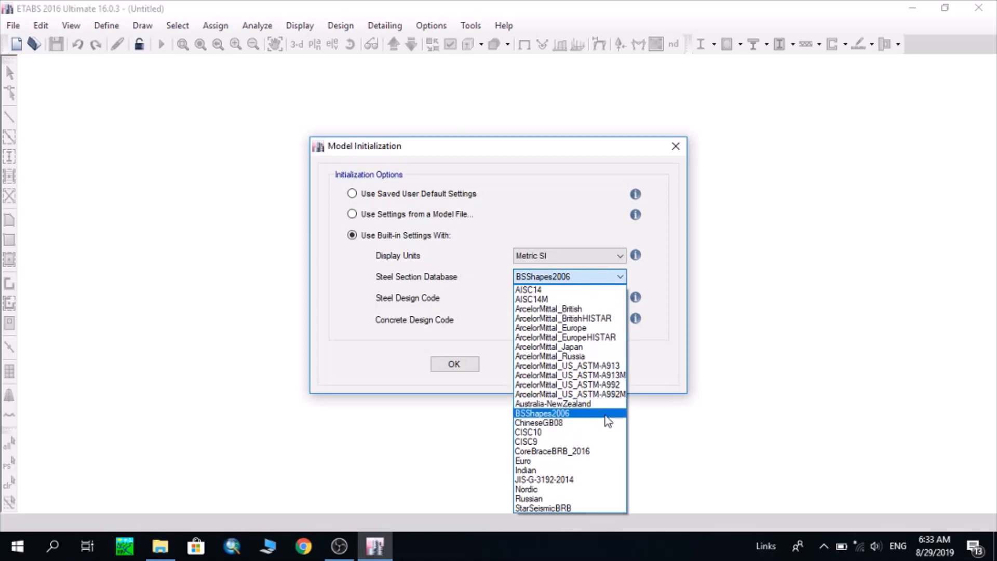
click(606, 413)
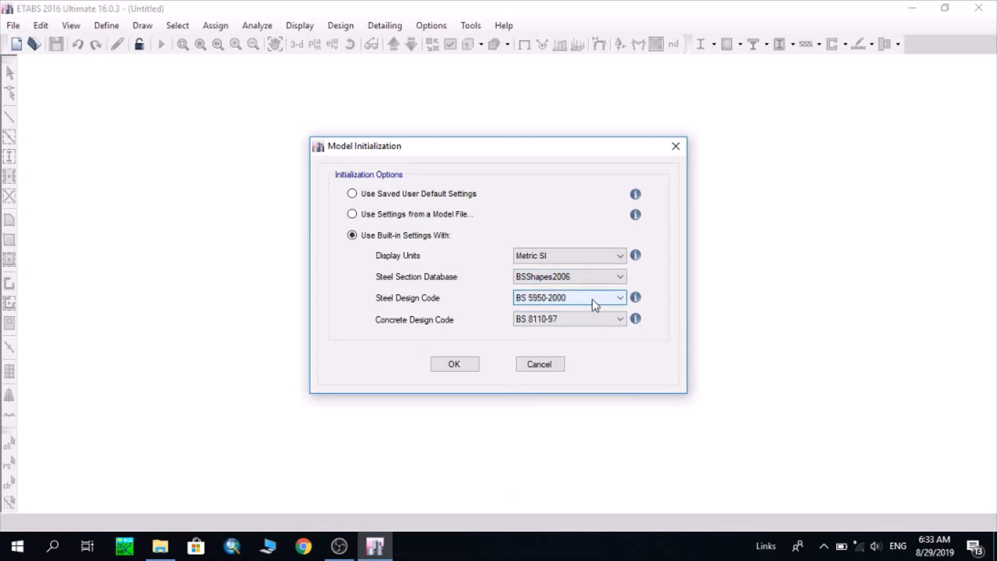
click(596, 304)
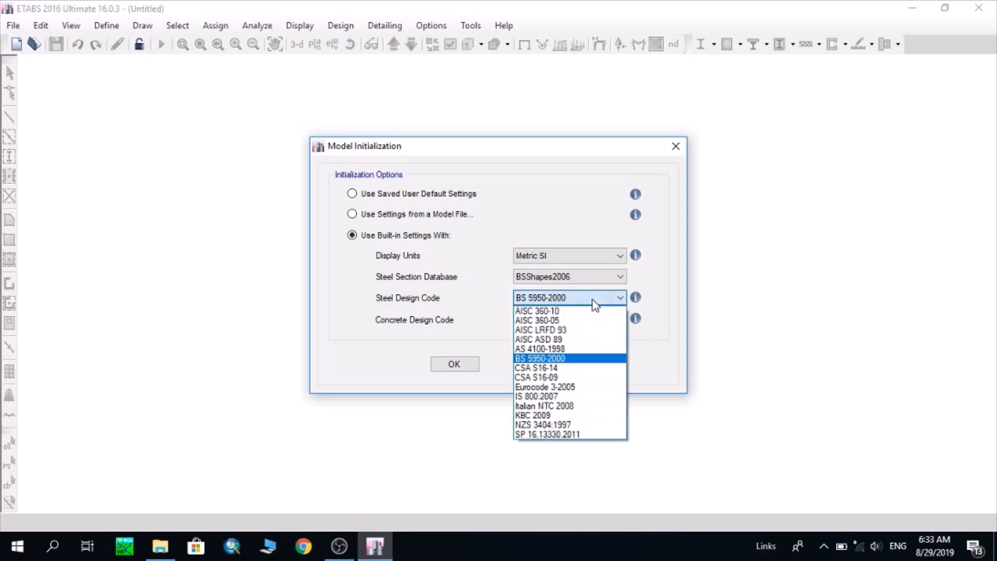
click(596, 305)
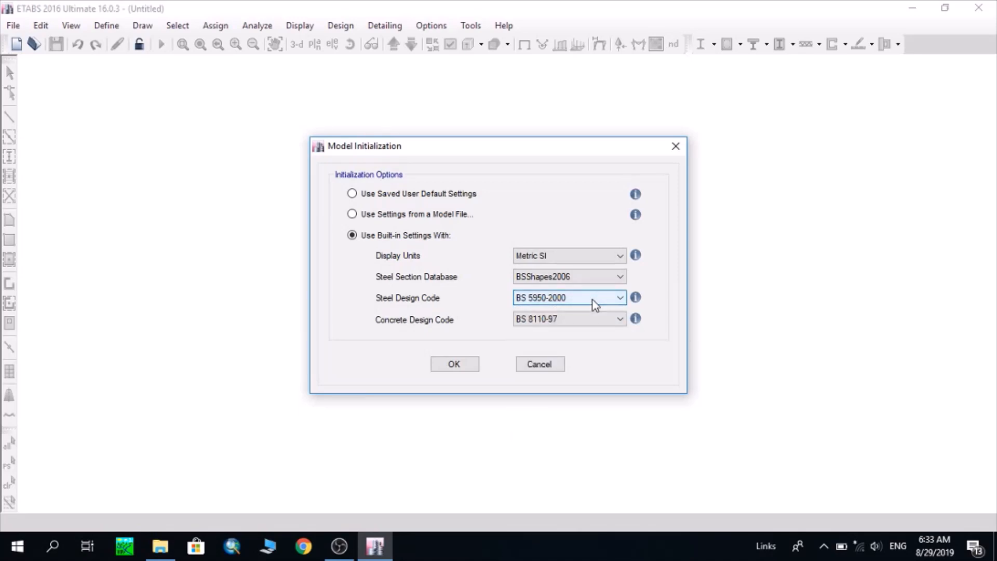
click(584, 322)
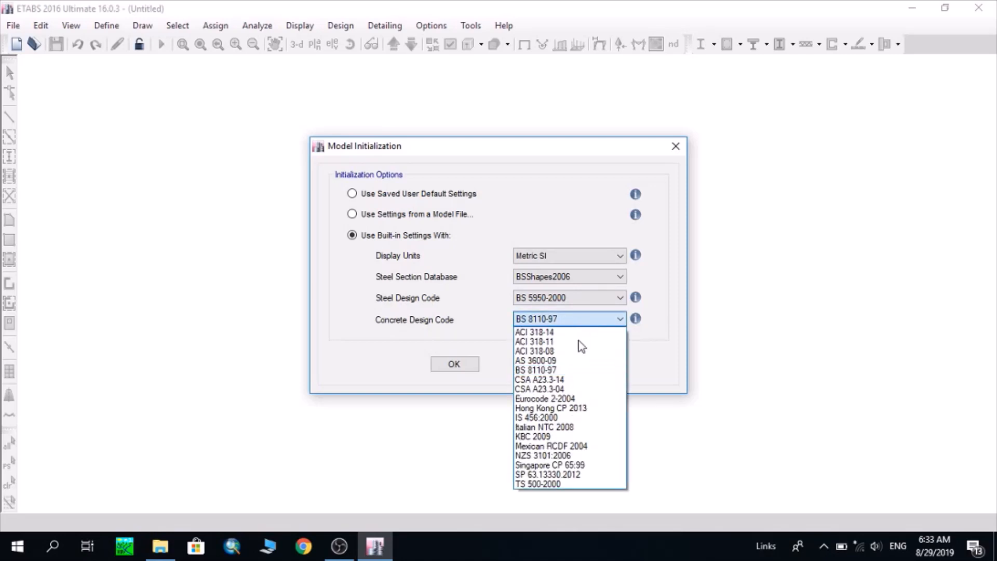
click(584, 371)
click(475, 365)
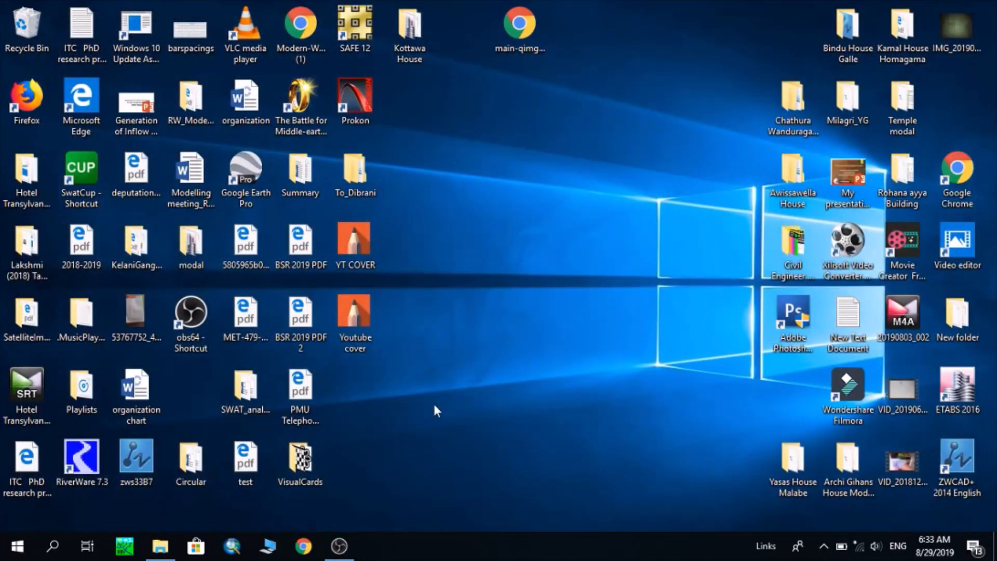
Launch ETABS 2016 and initialize a new model using the built-in Metric SI and British Standard settings
double_click(958, 387)
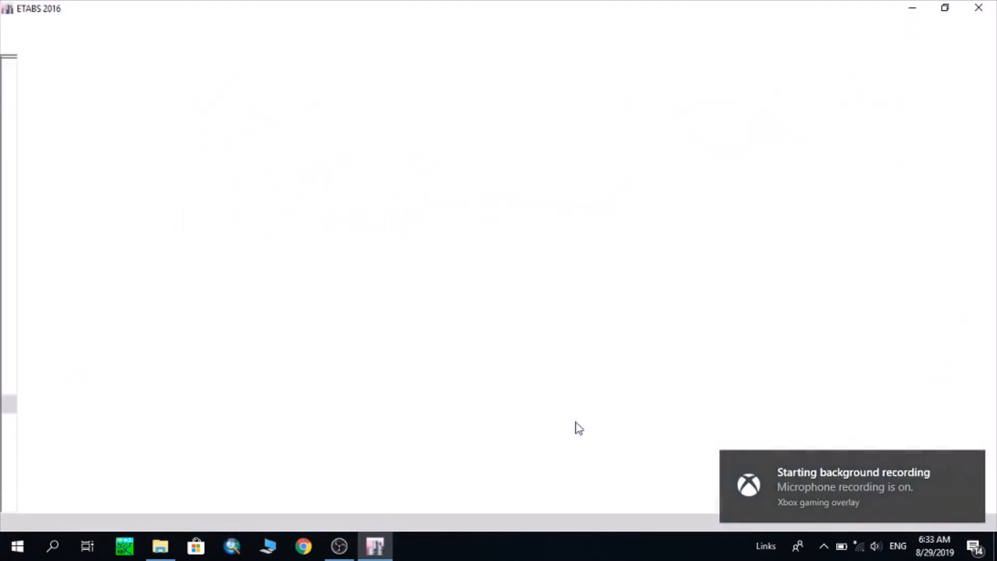
click(15, 26)
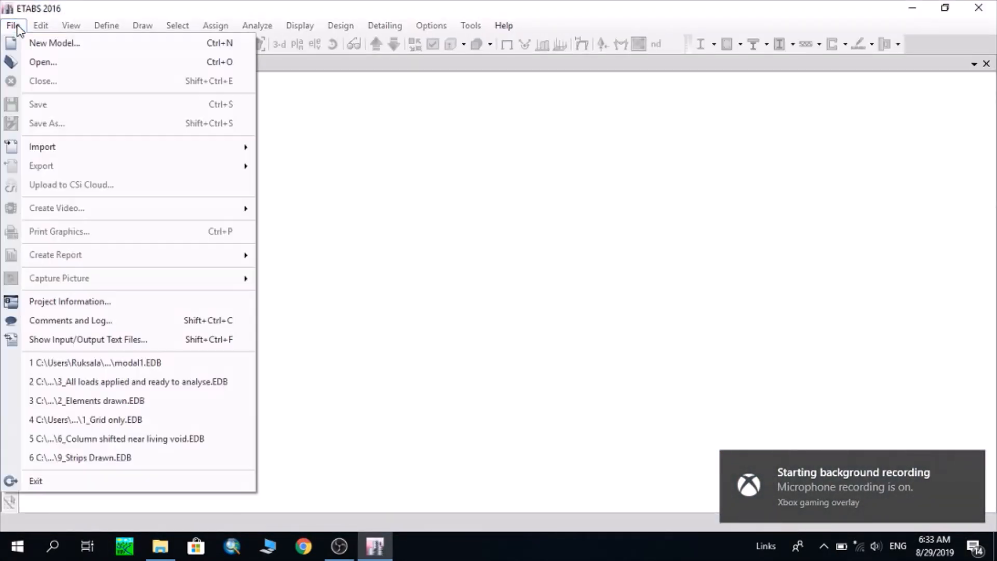
click(37, 42)
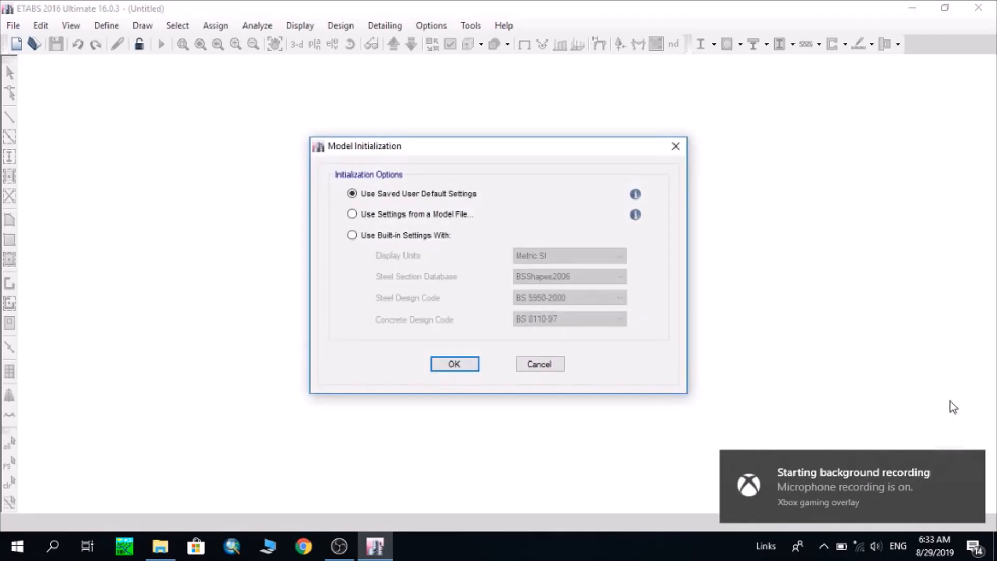
click(435, 239)
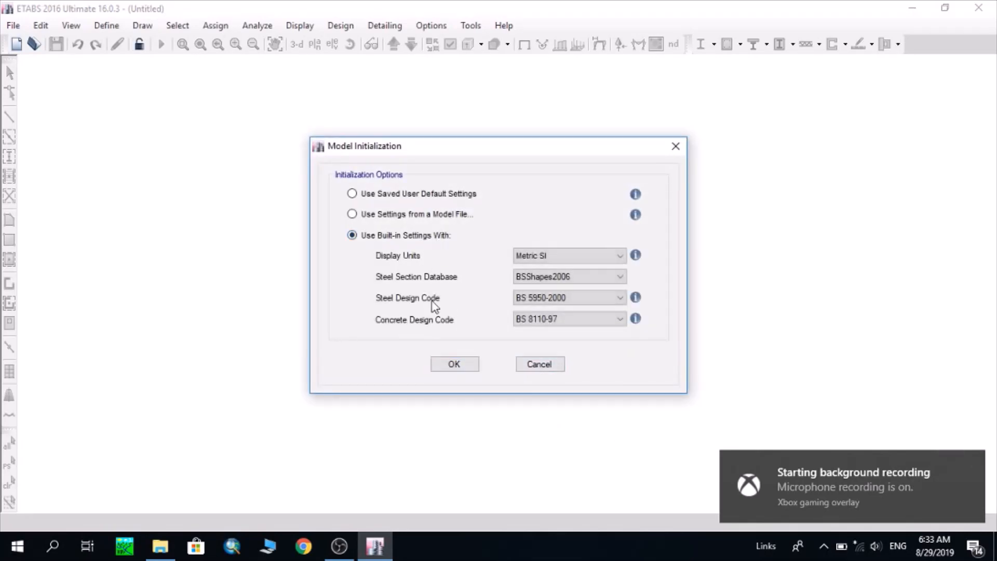
click(457, 366)
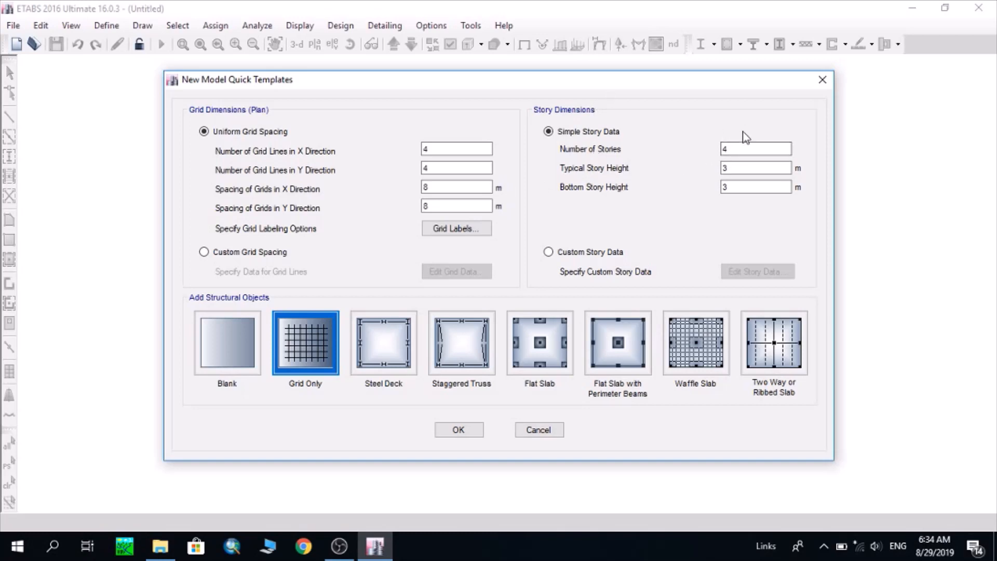
Define the simple story data as 3 stories with a 3 m typical height and a 4.6 m bottom story height
double_click(747, 150)
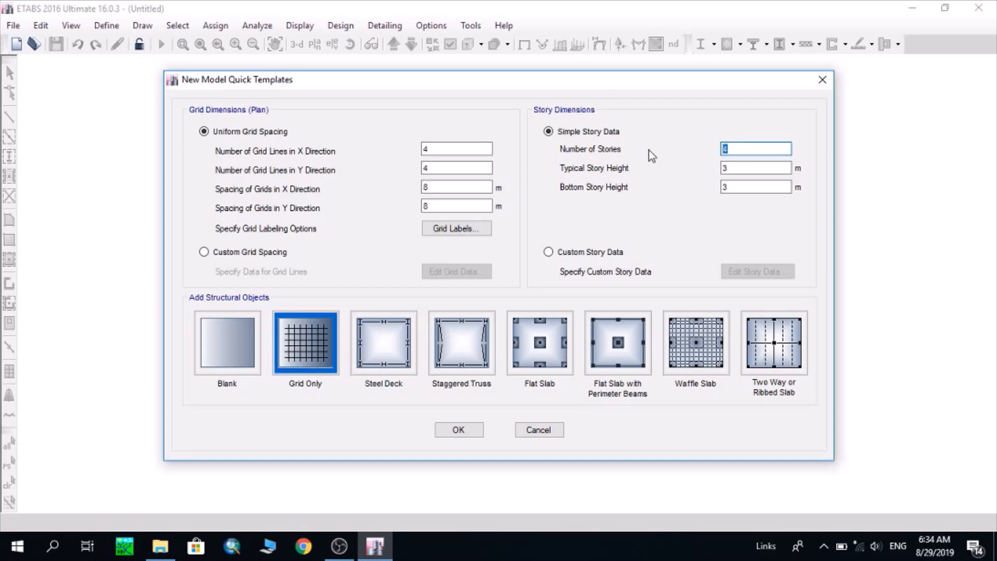
text(3)
click(735, 168)
double_click(735, 168)
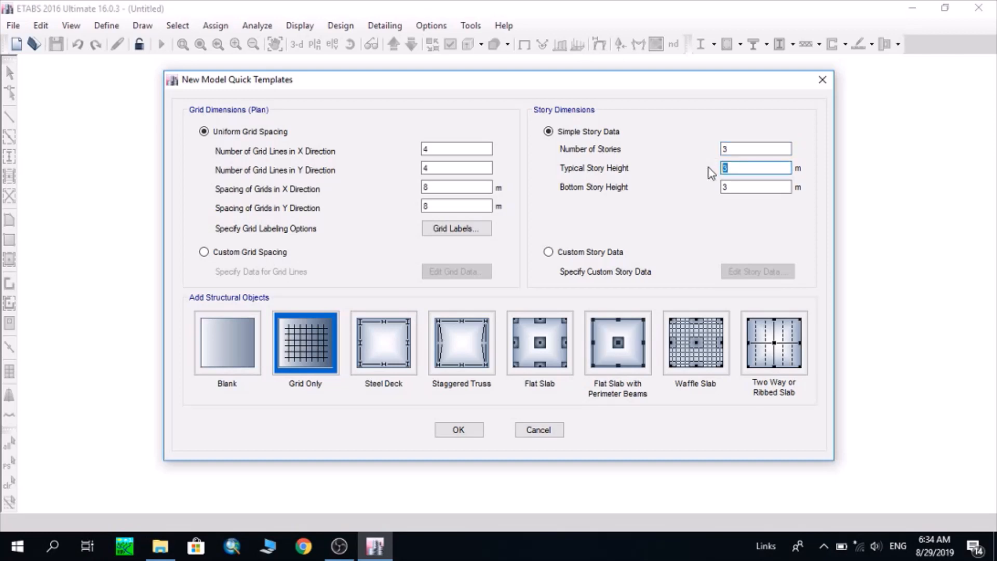
key(Tab)
text(4.6)
Create a grid-only model with 4 X grid lines spaced 6 m and 3 Y grid lines spaced 4 m
click(213, 133)
drag(443, 150, 396, 151)
click(450, 150)
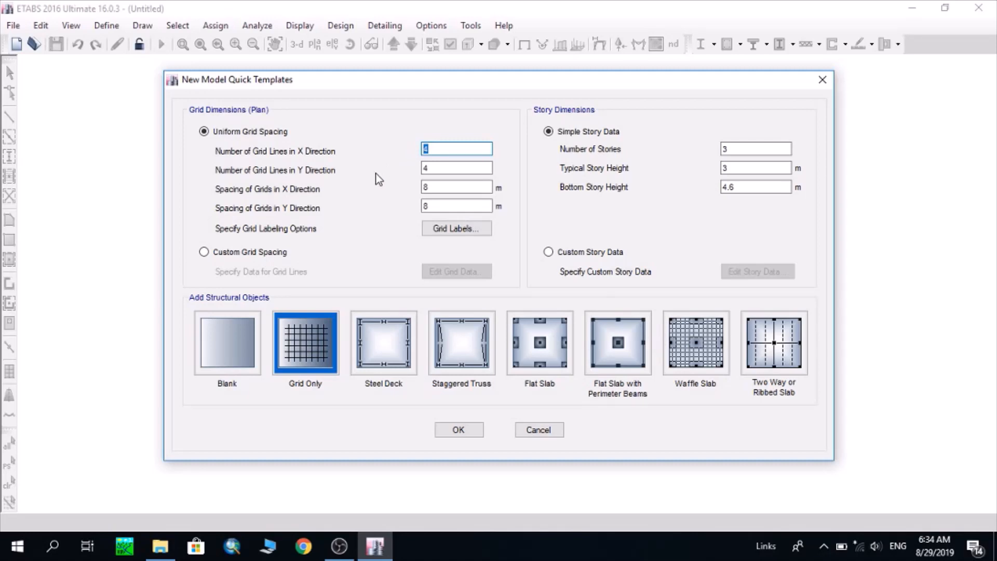
double_click(444, 168)
text(3)
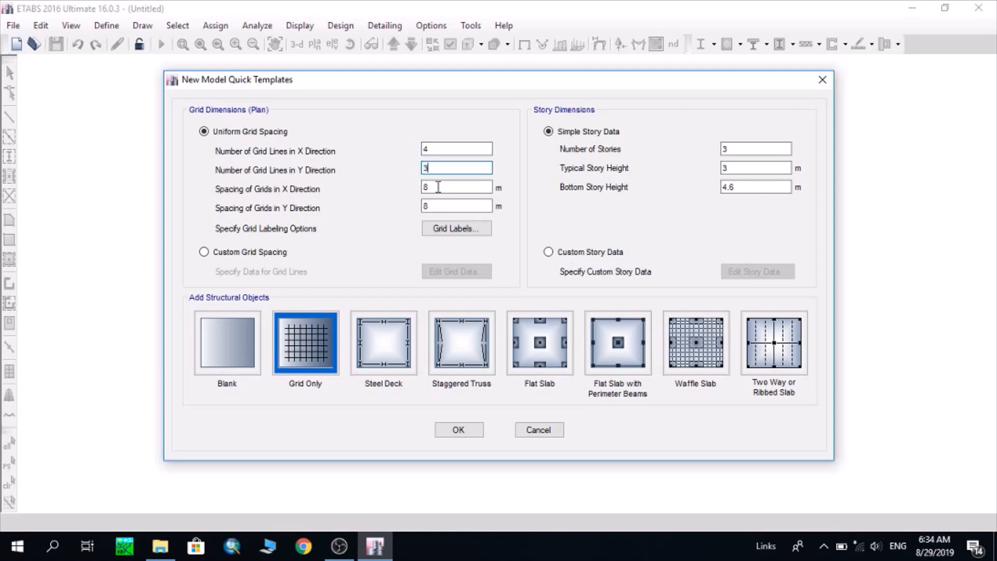
double_click(443, 186)
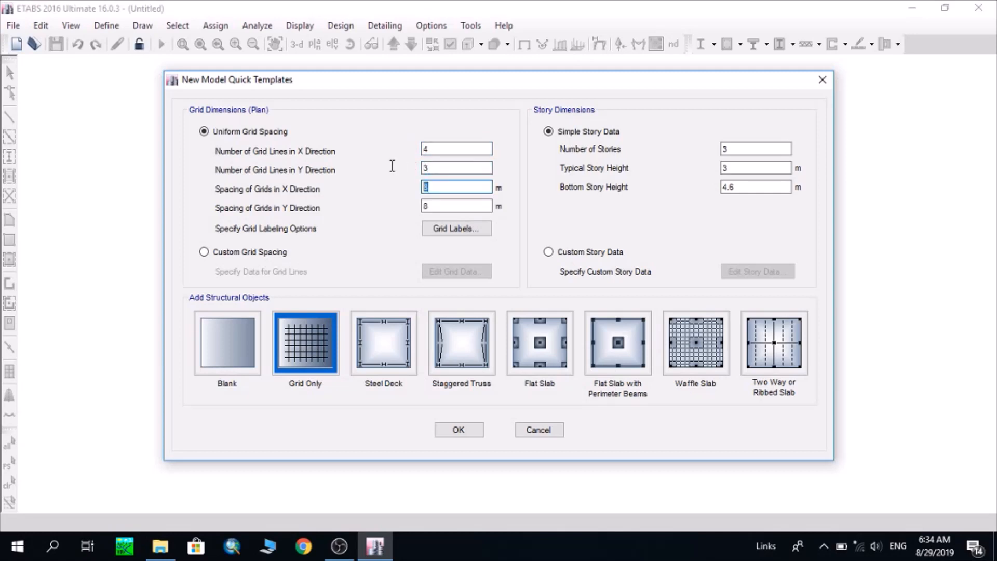
text(6)
click(438, 207)
double_click(437, 207)
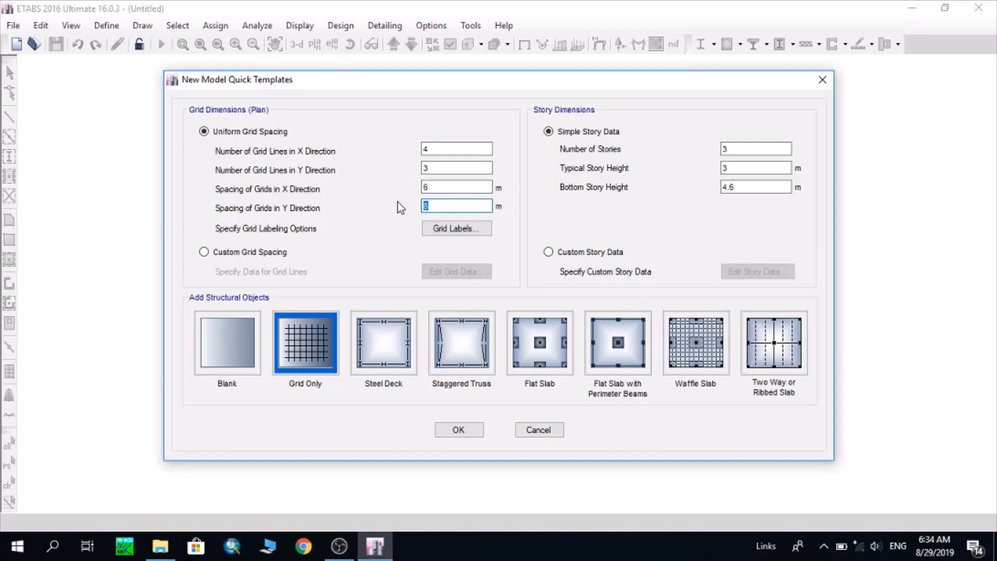
text(4)
click(472, 430)
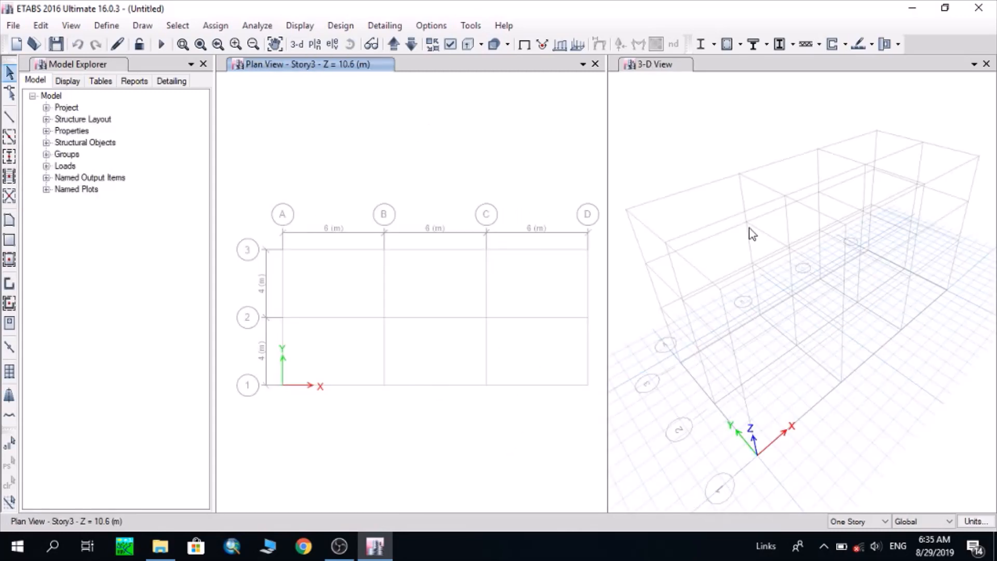
Open the 4000Psi material's properties and rename it 4000Psi-concrete, keeping its type as Concrete
mouse_move(730, 255)
middle_down()
mouse_move(735, 230)
mouse_move(735, 252)
middle_up()
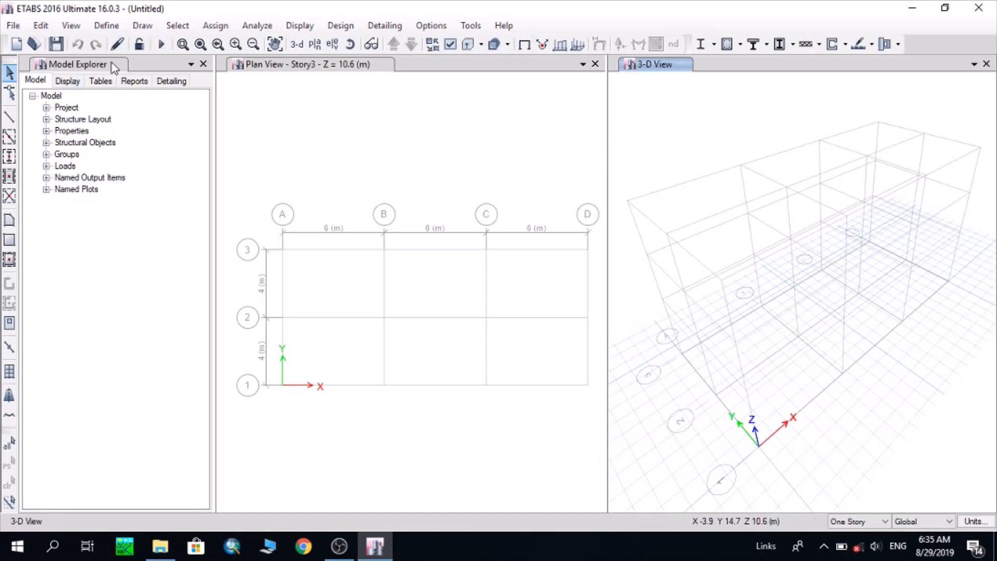
click(107, 27)
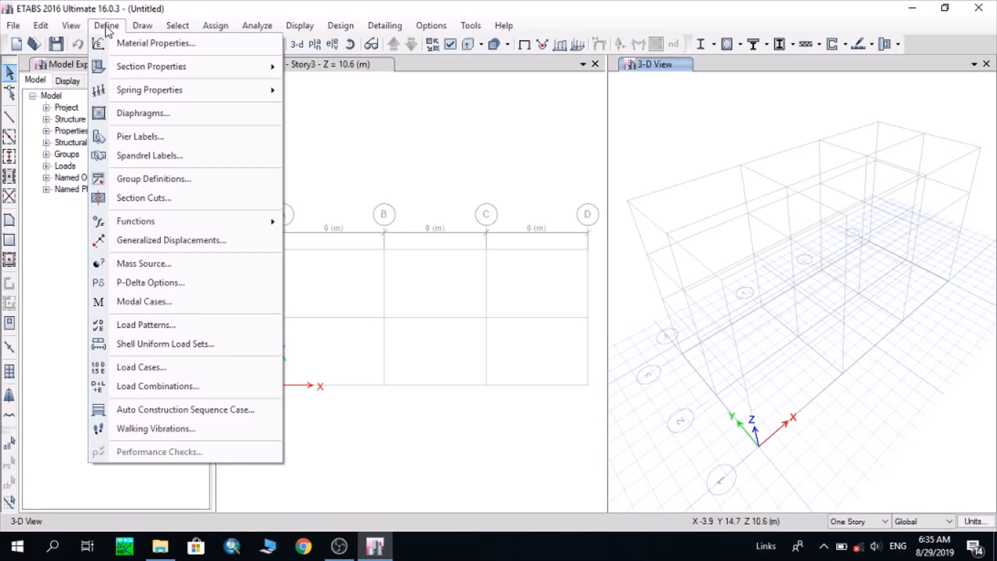
click(160, 48)
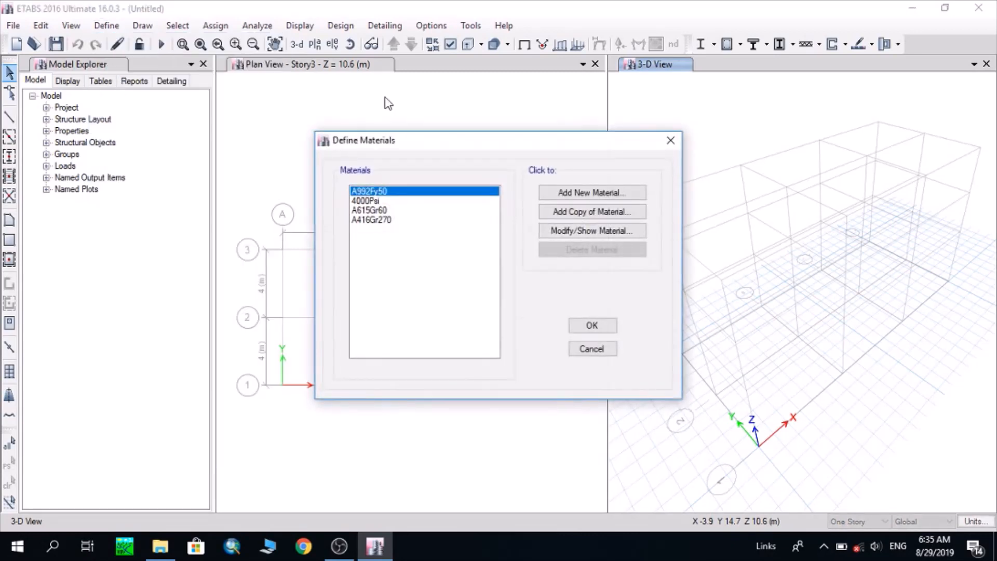
click(405, 203)
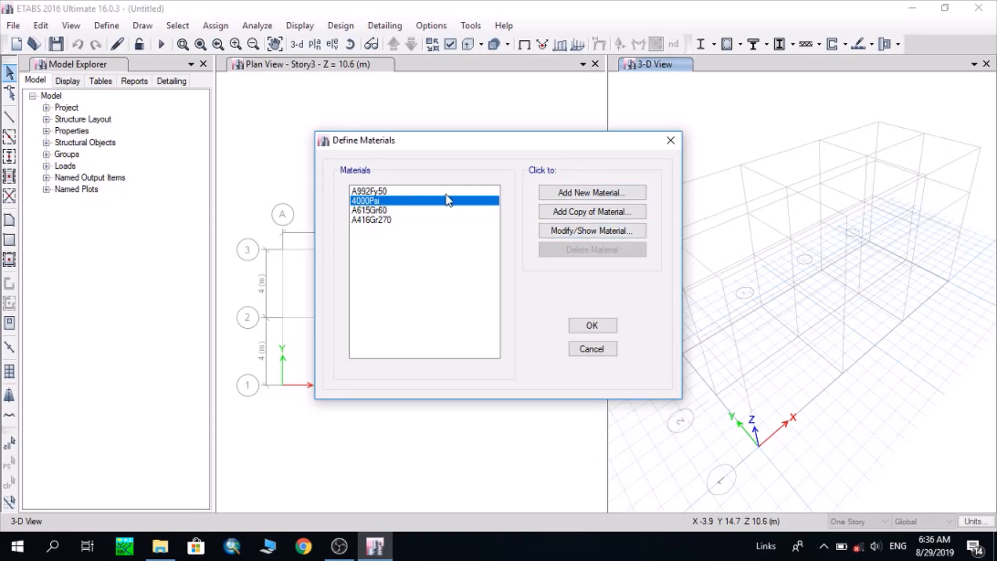
click(594, 235)
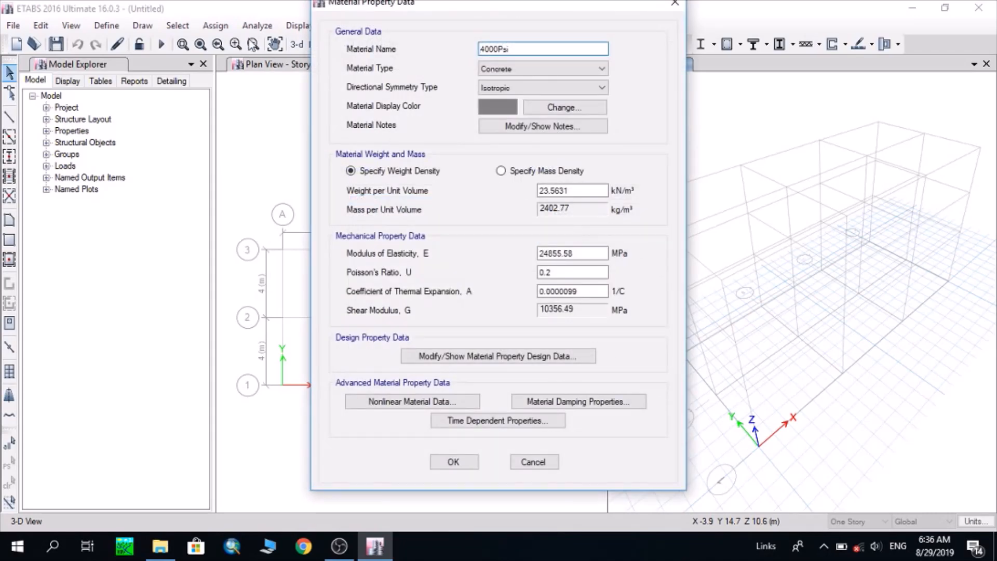
click(522, 47)
text(-concrete)
click(535, 71)
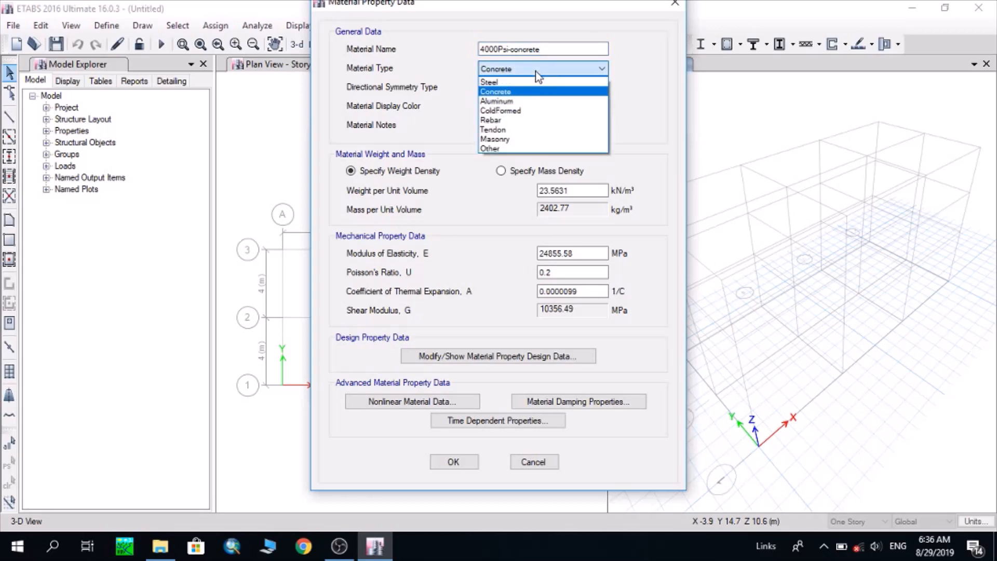
click(535, 71)
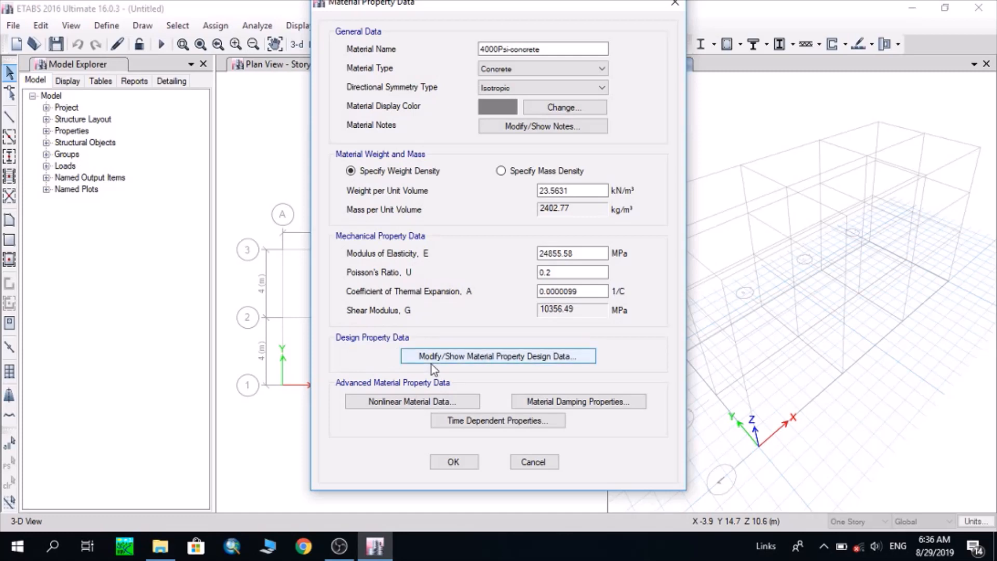
Set the 4000Psi-concrete material's cube compressive strength to 25 MPa and accept the material definitions
click(516, 356)
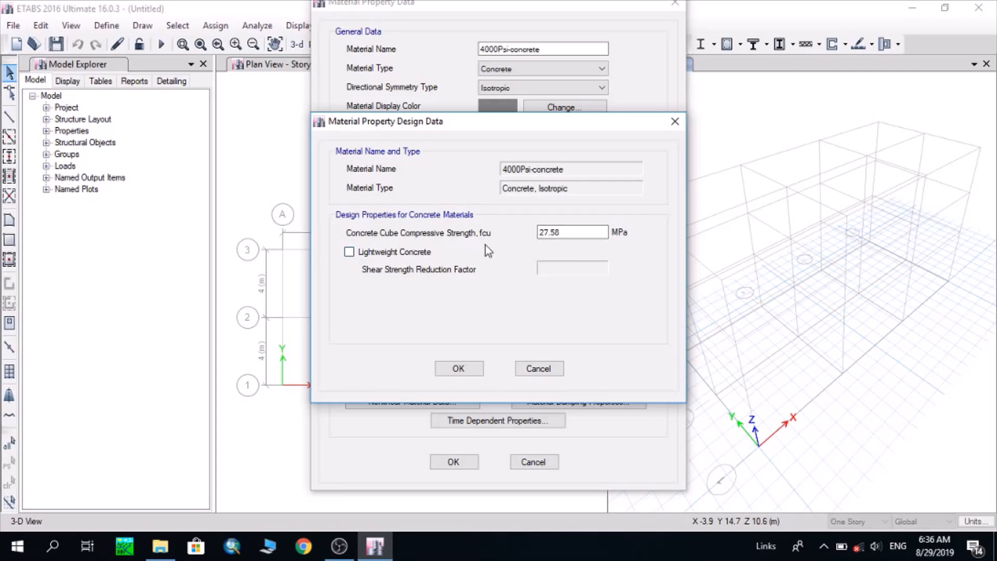
click(562, 236)
drag(561, 235, 514, 228)
text(25)
click(459, 369)
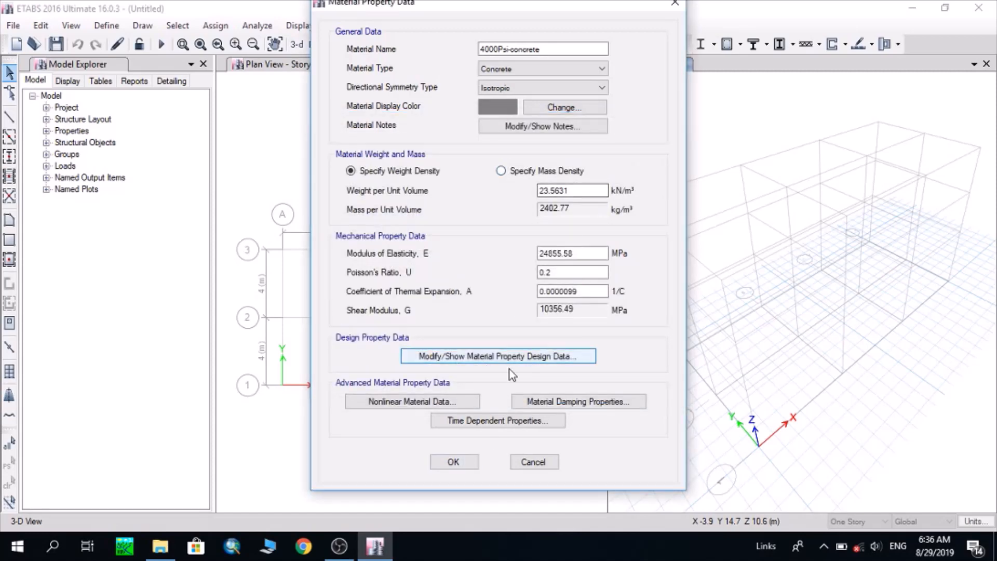
click(454, 461)
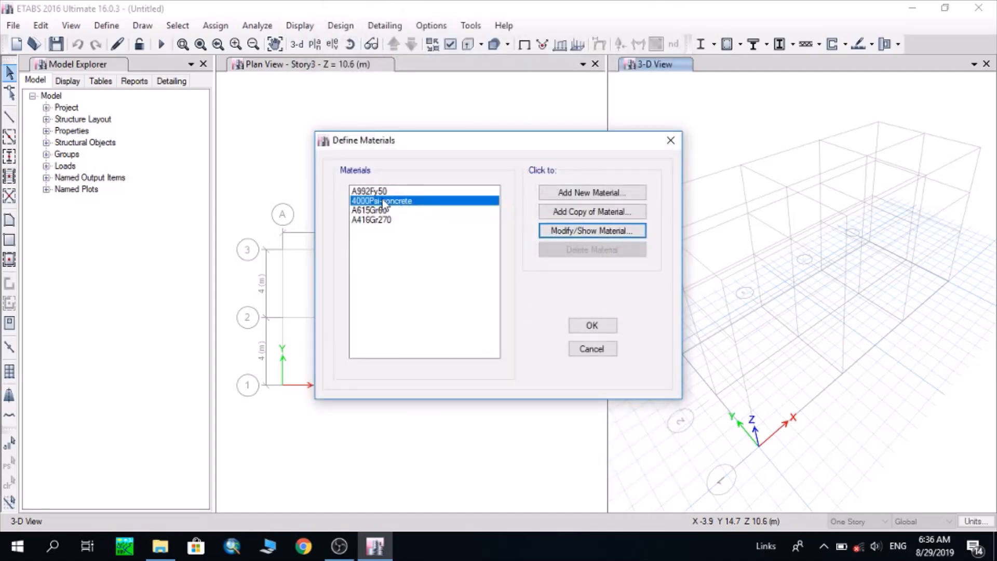
click(587, 326)
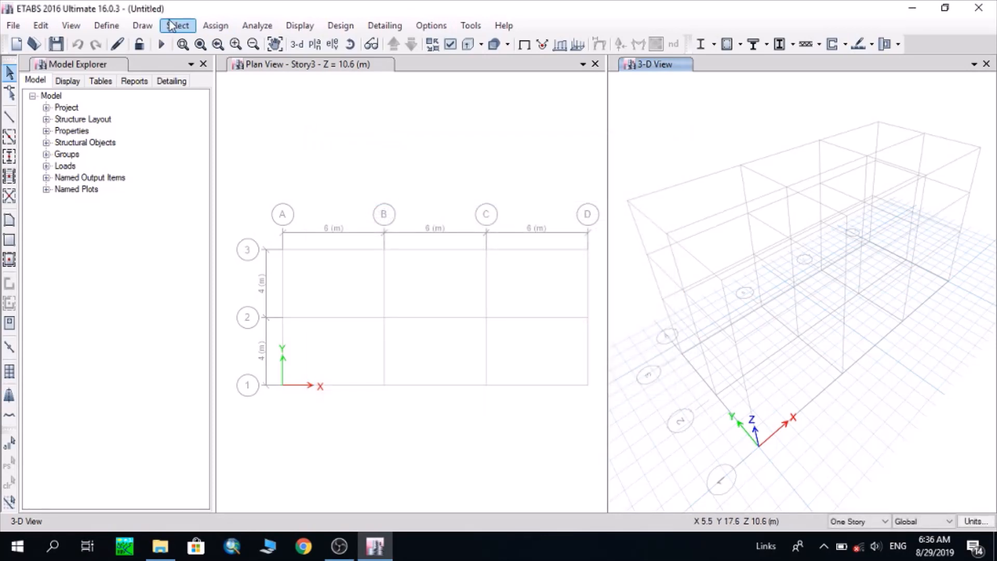
Open the A615Gr60 material's properties and rename it A615Gr60-rebar, keeping its type as Rebar
click(108, 26)
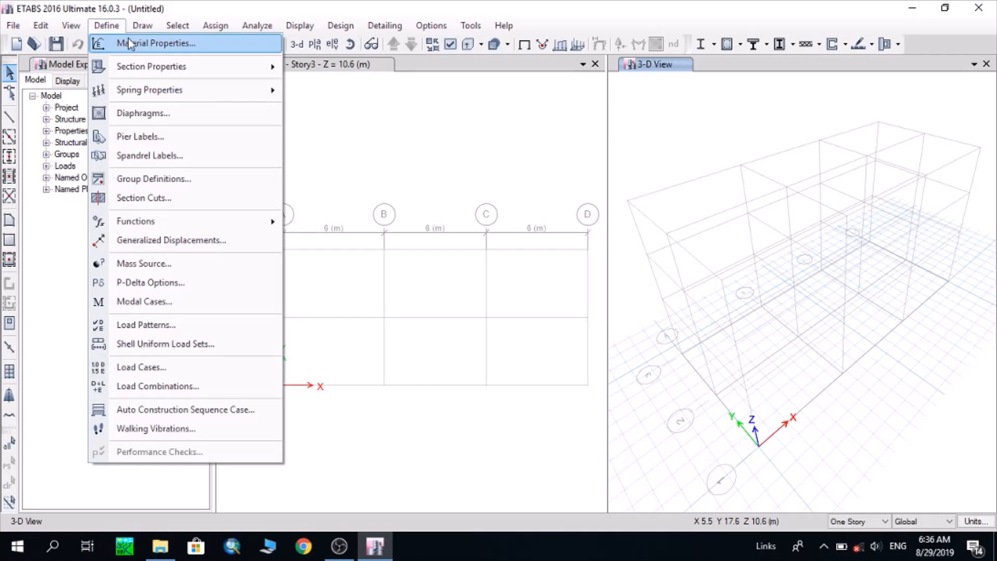
click(136, 42)
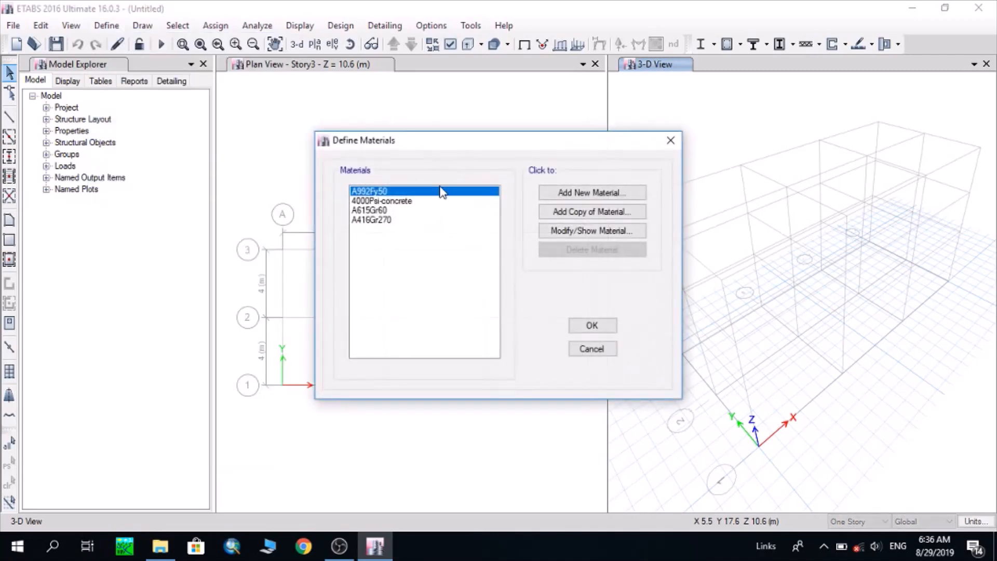
click(390, 210)
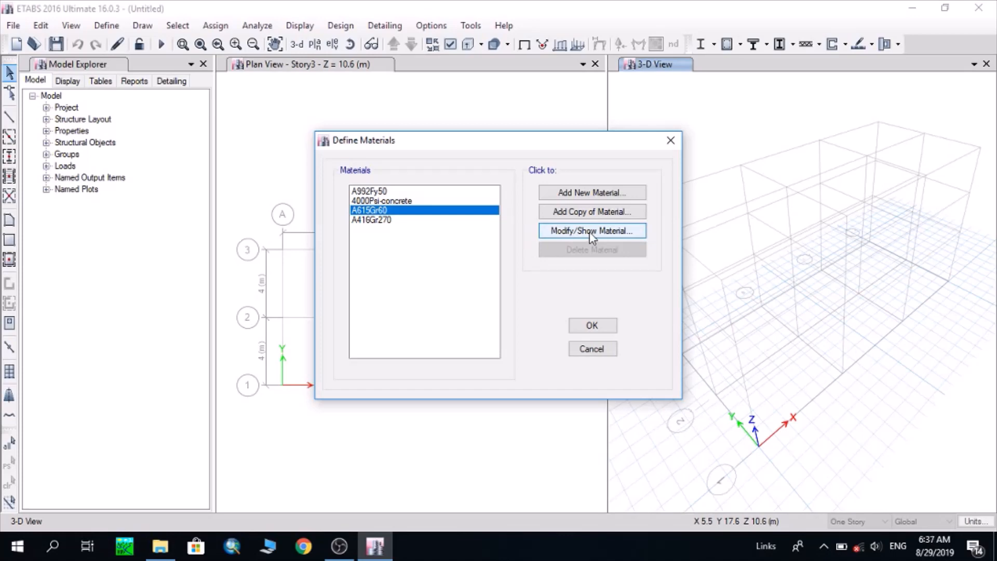
click(607, 231)
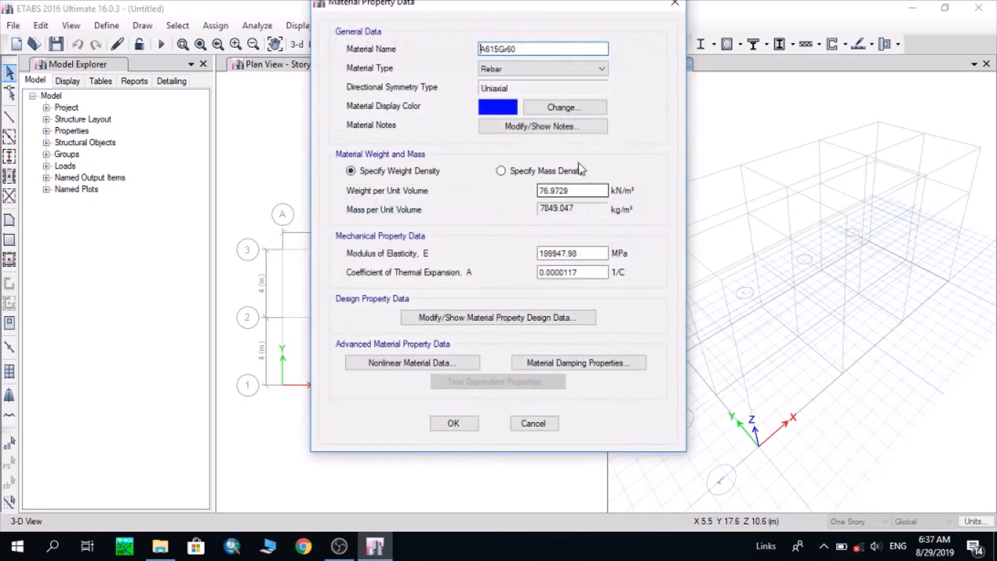
text(-rebar)
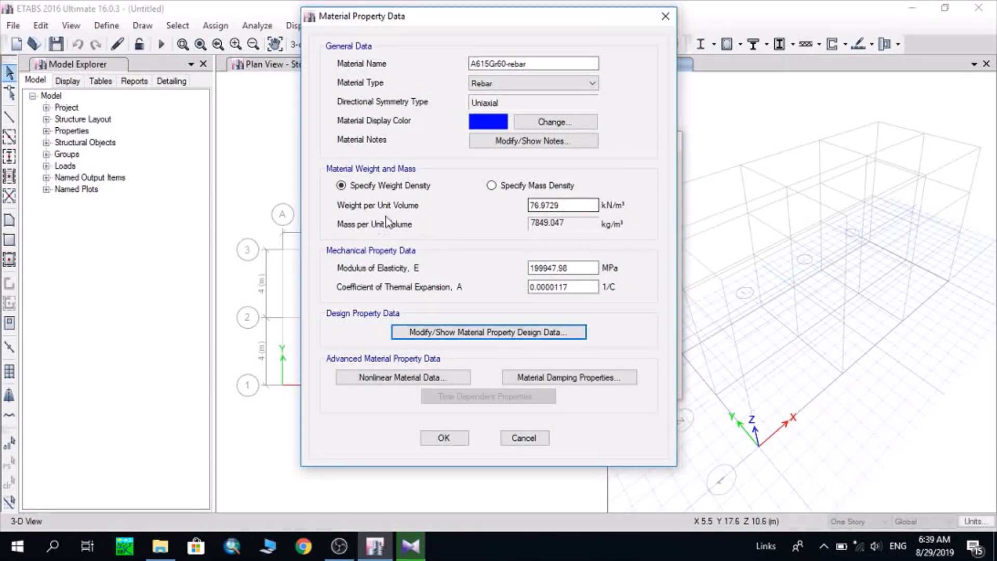
Edit the minimum yield strength Fy in the A615Gr60-rebar material's design data and accept the material definitions
double_click(585, 204)
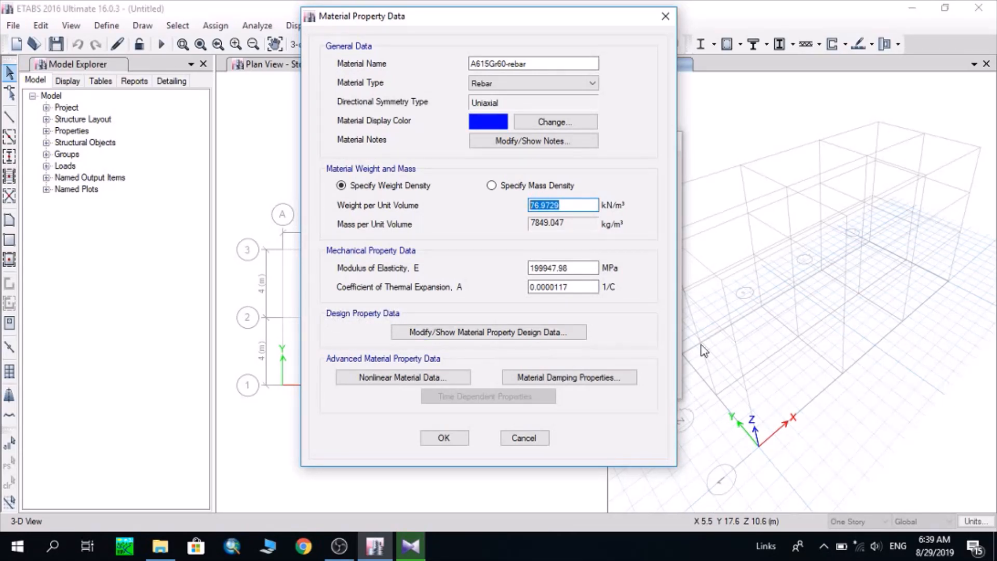
click(503, 341)
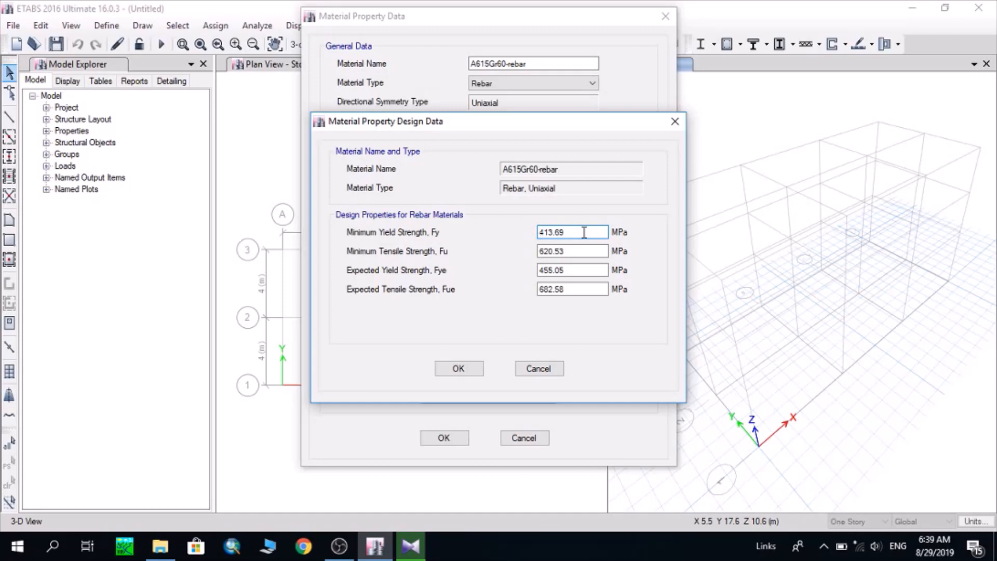
drag(584, 232, 508, 225)
text(460)
drag(573, 233, 391, 221)
click(473, 372)
click(444, 438)
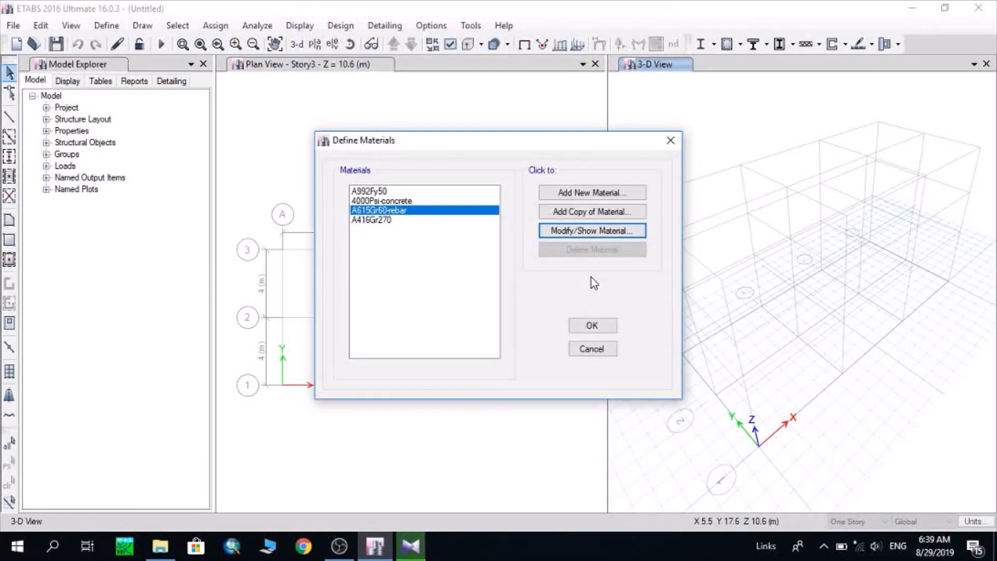
click(606, 329)
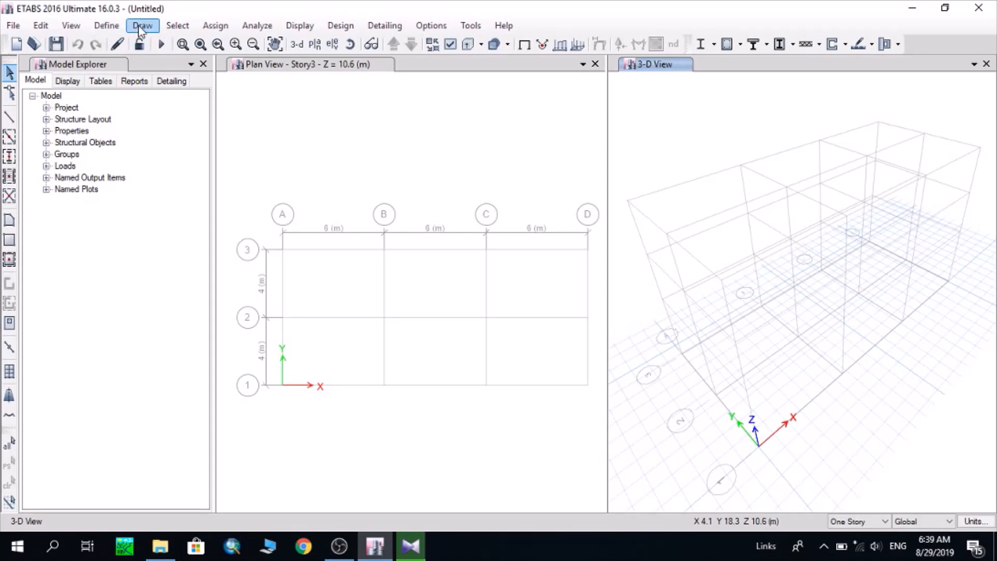
Add a new Concrete Rectangular frame section named Column225x225, keeping 4000Psi-concrete as its material
click(107, 26)
mouse_move(108, 63)
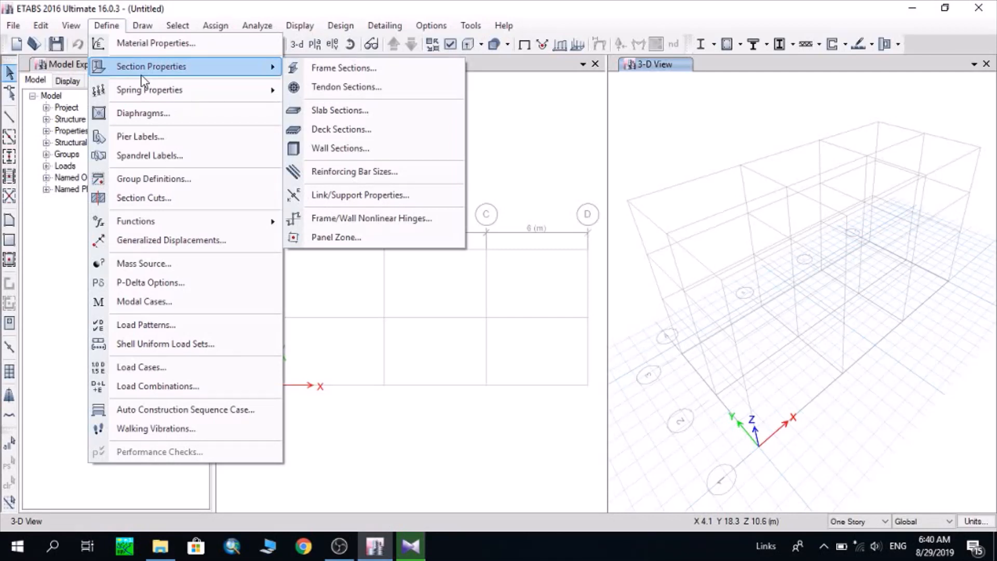
click(111, 26)
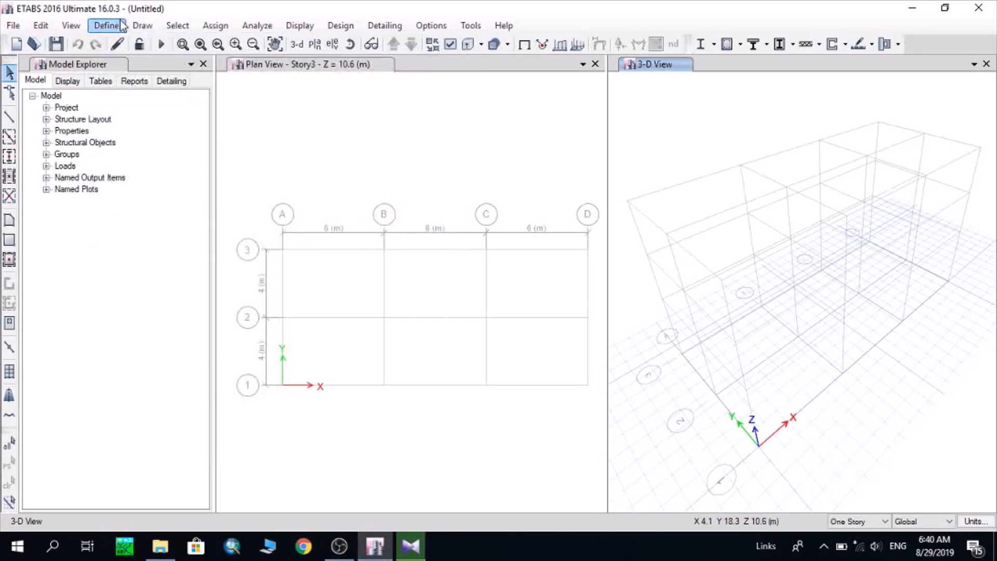
click(113, 27)
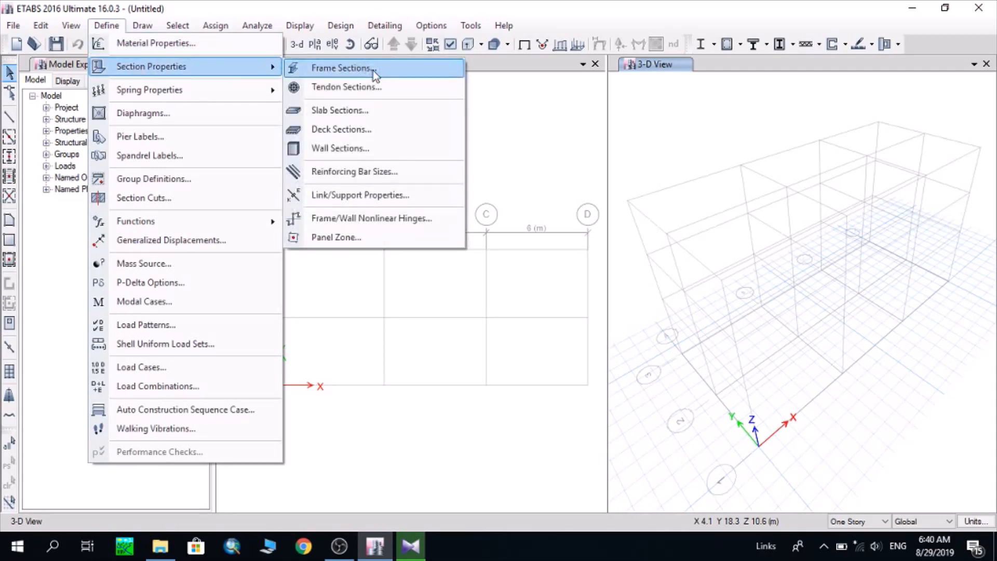
click(373, 71)
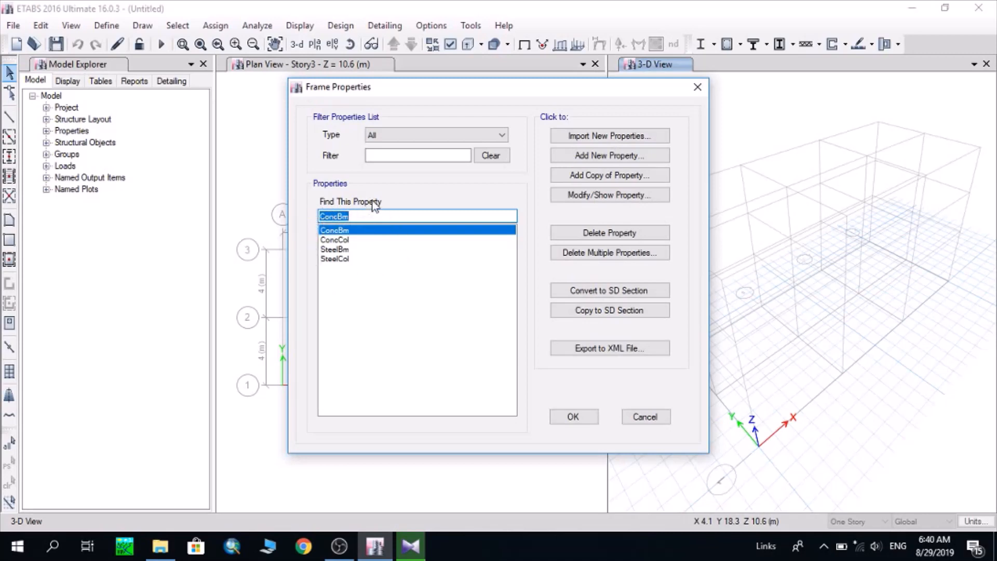
click(624, 157)
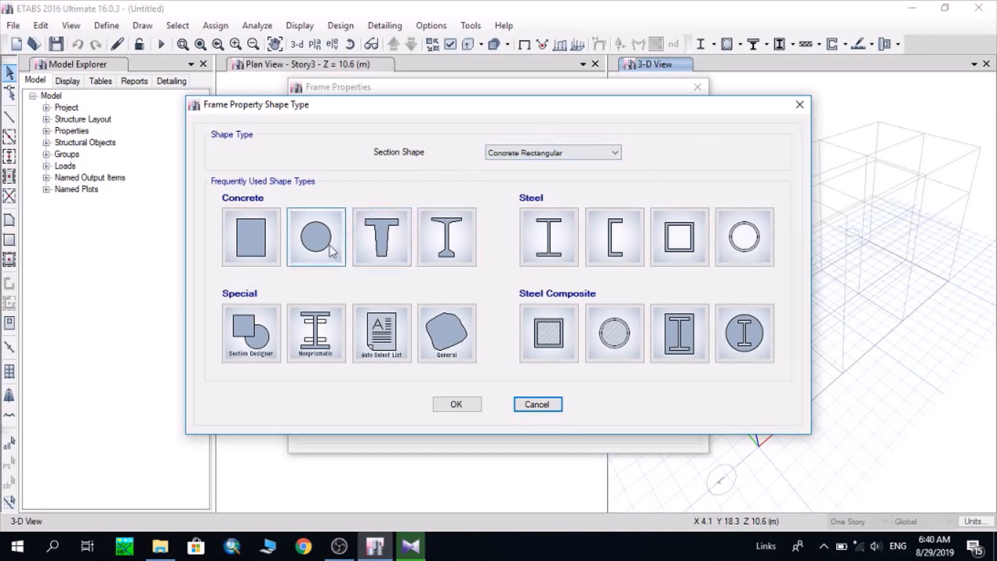
click(257, 239)
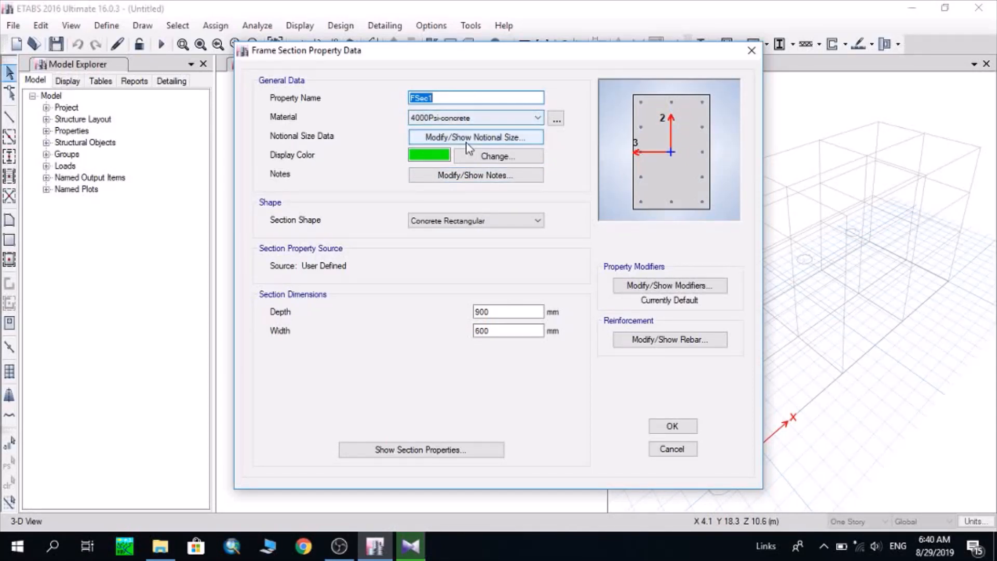
text(Co)
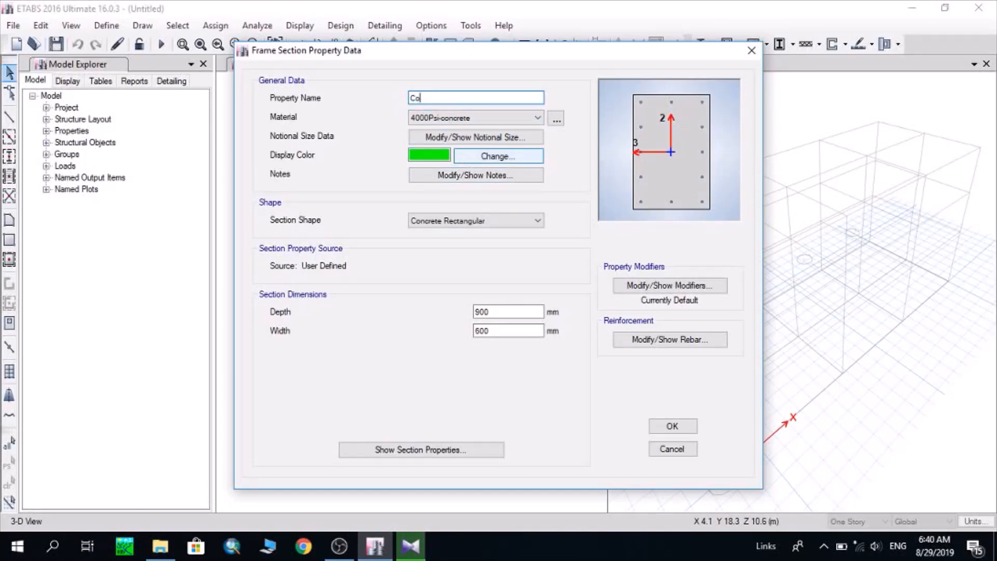
text(lumn225x225)
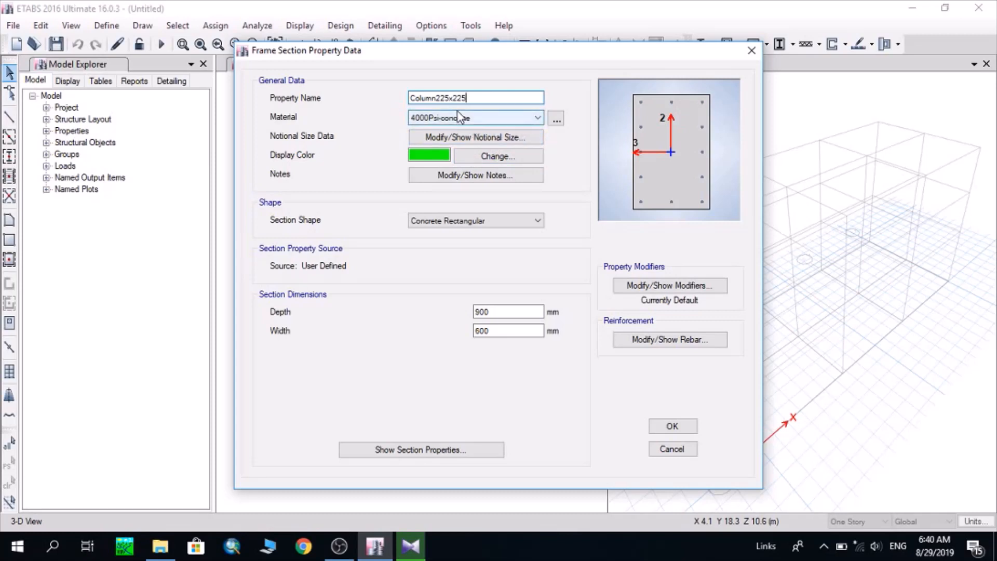
click(496, 121)
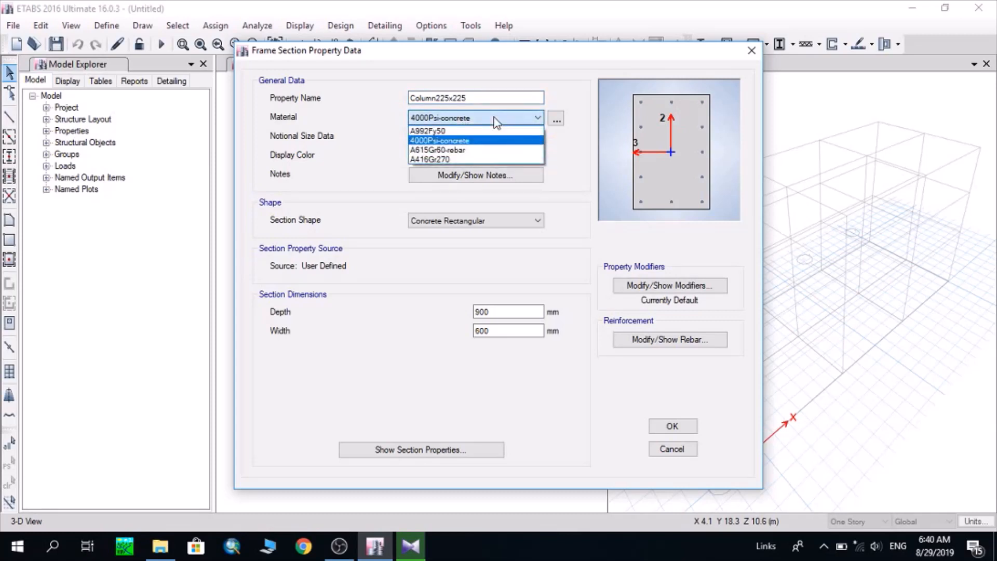
click(496, 122)
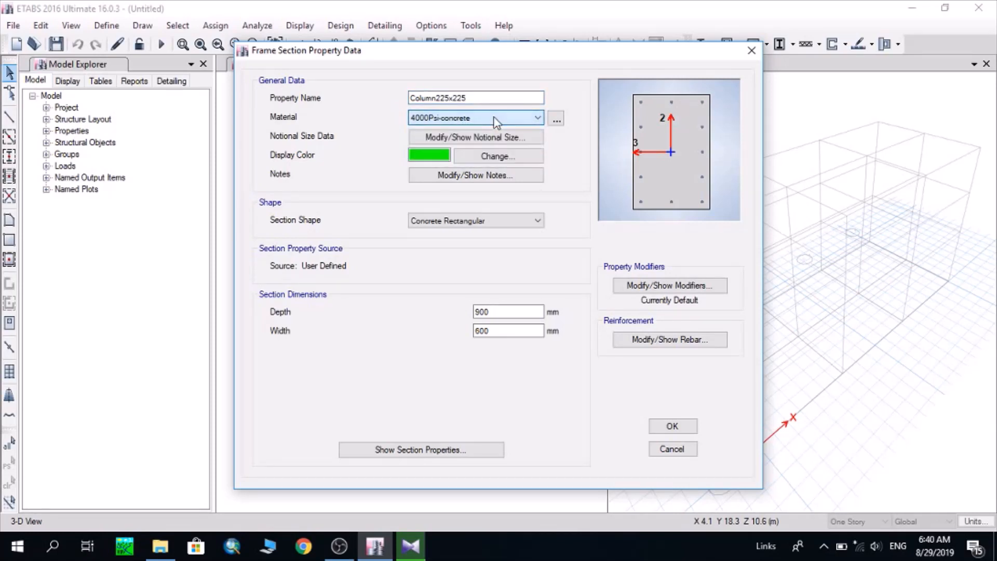
Set the column section's depth and width to 225 mm and accept its default property modifiers
double_click(509, 312)
text(225)
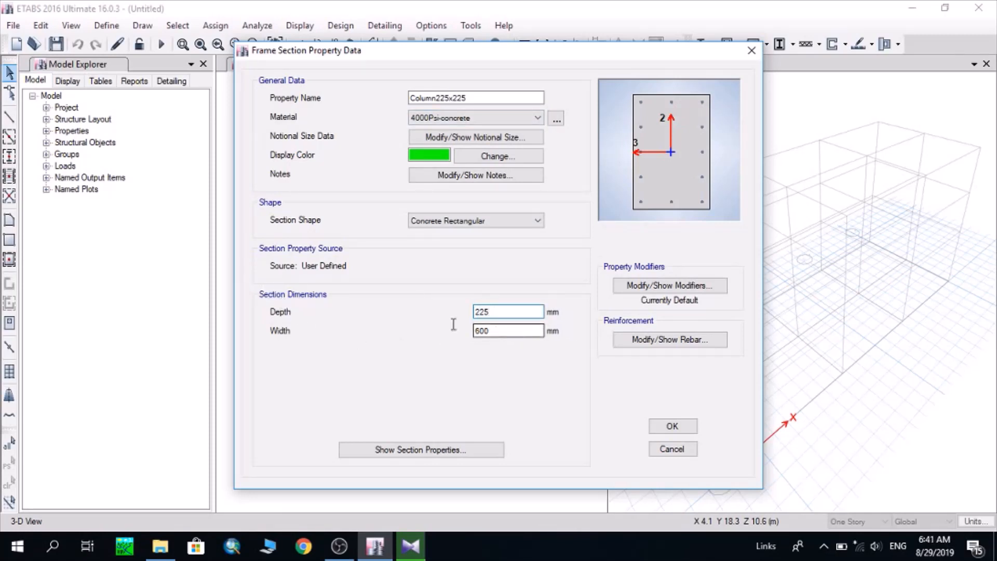
key(Tab)
text(2)
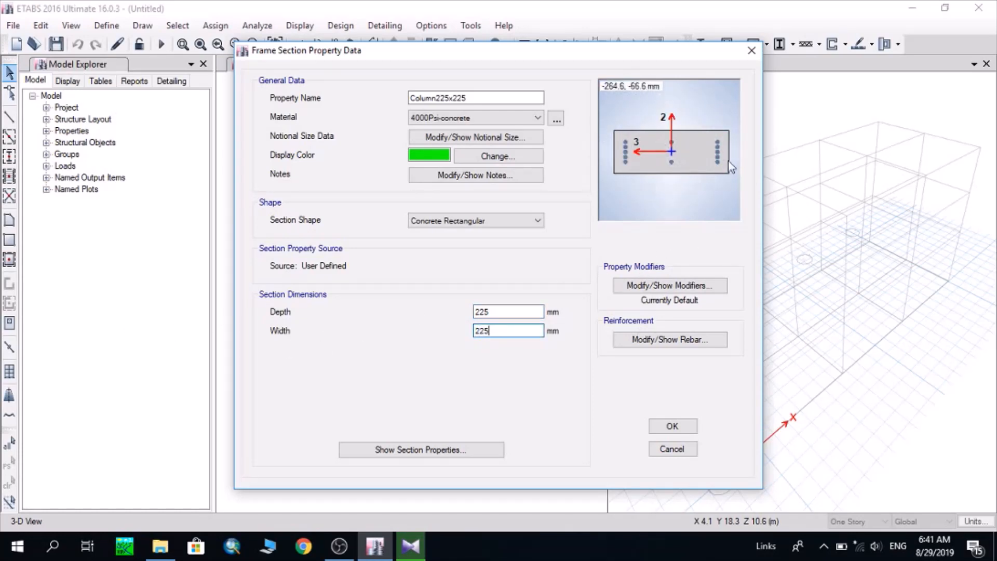
click(692, 286)
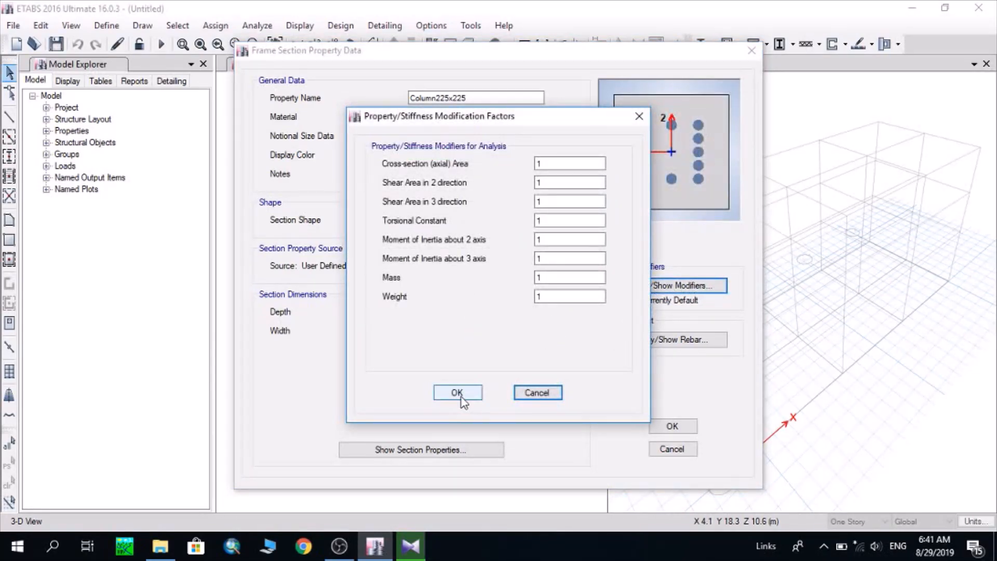
click(459, 395)
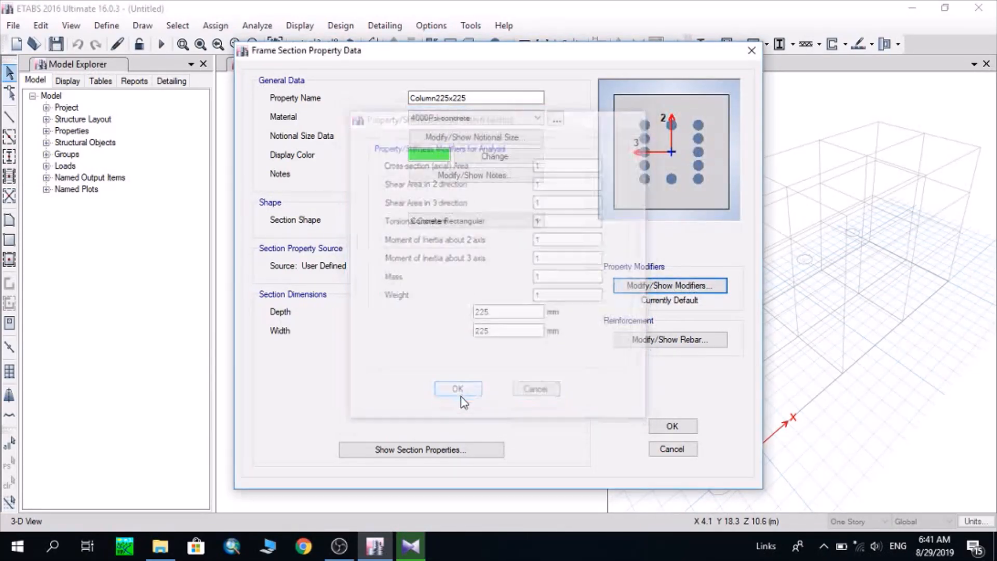
Set the column's reinforcement to 2 longitudinal bars along both the 3-dir and 2-dir faces and accept it
click(685, 340)
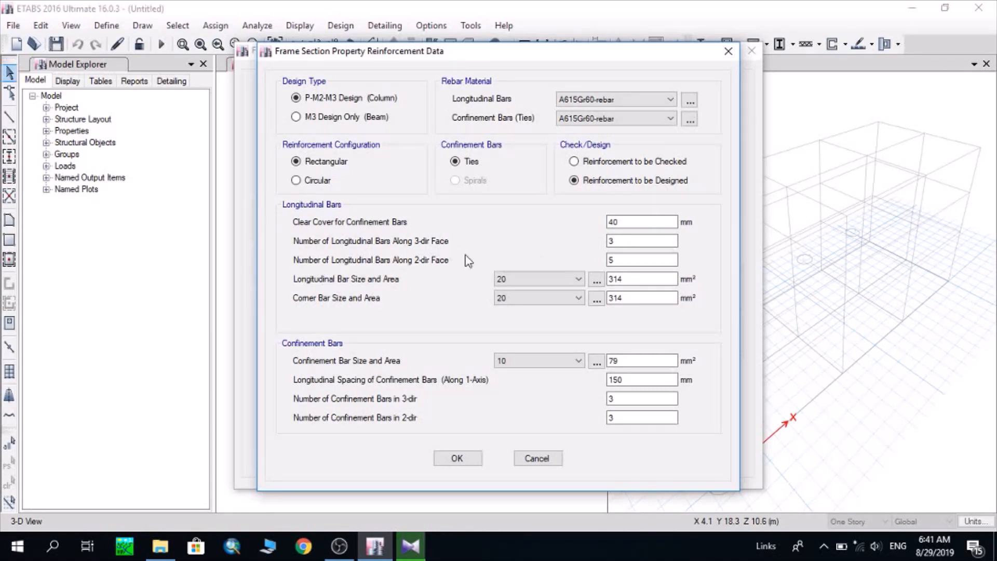
double_click(627, 242)
text(2)
double_click(628, 260)
text(2)
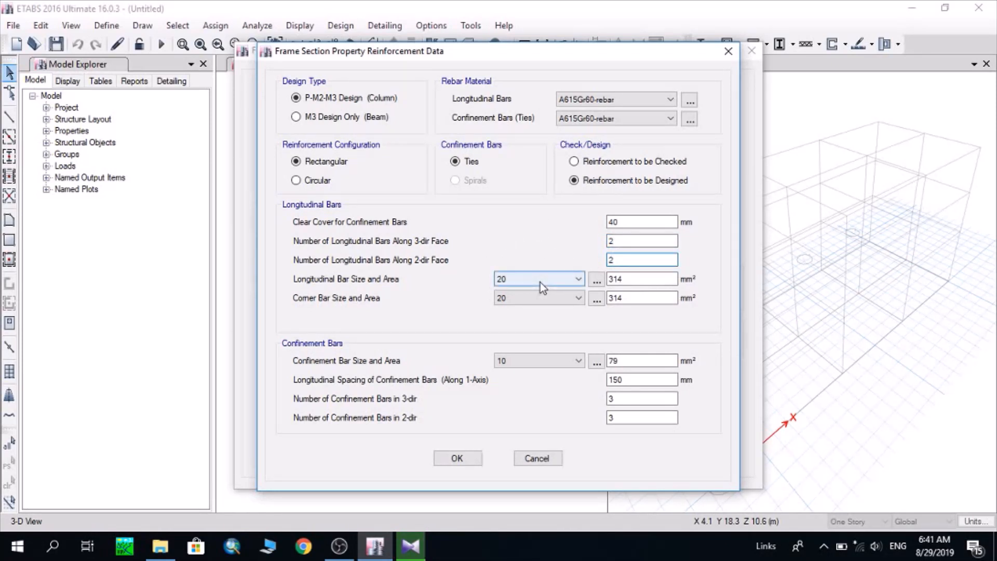
click(625, 244)
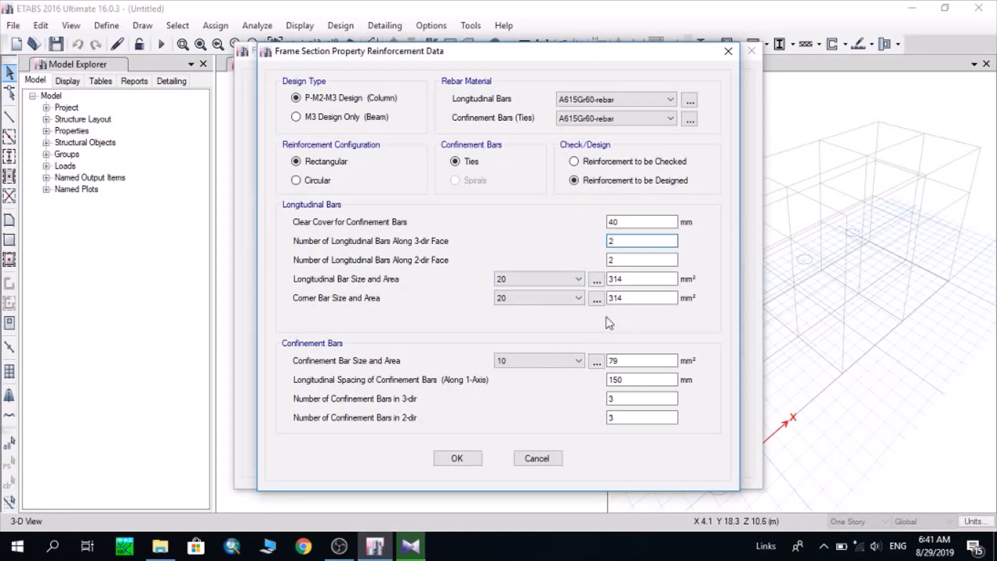
click(470, 459)
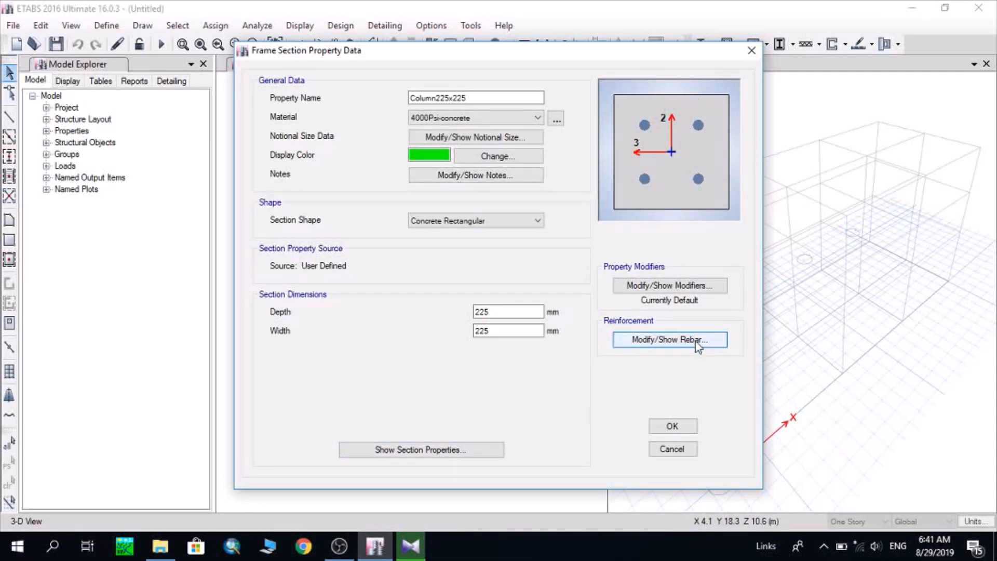
Review the reinforcement data, keeping the P-M2-M3 (Column) design type, and accept the Column225x225 section and frame properties
click(666, 340)
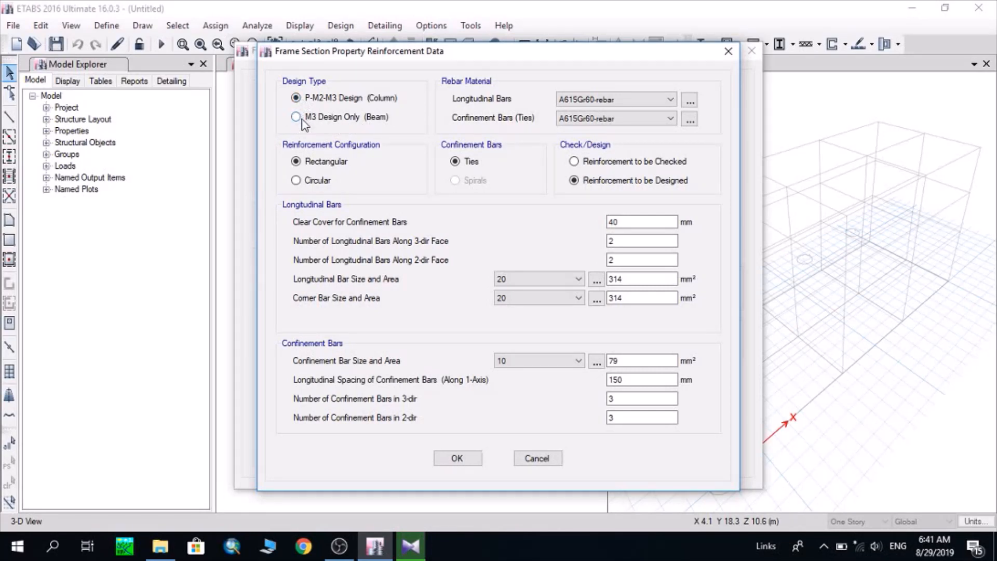
click(455, 462)
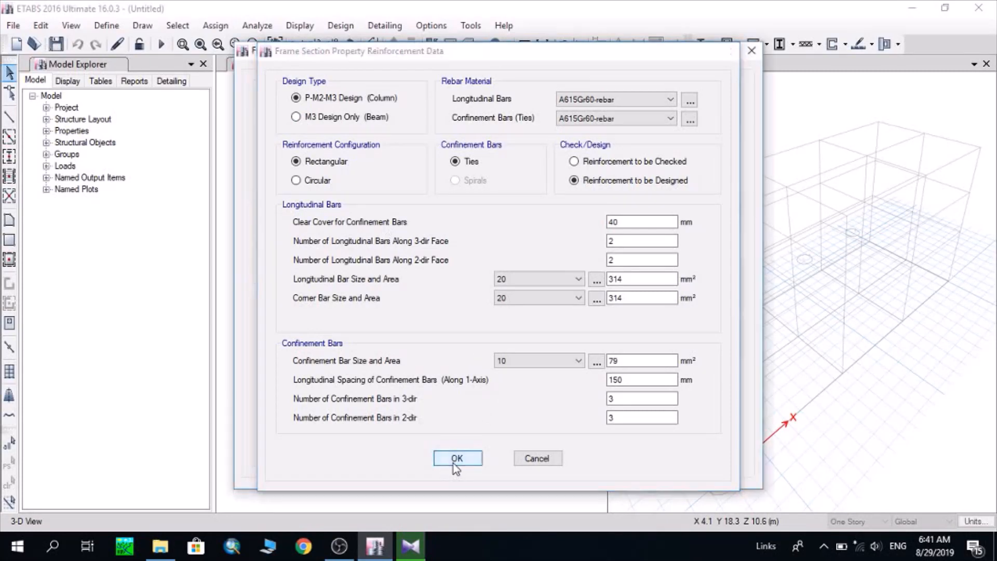
click(692, 427)
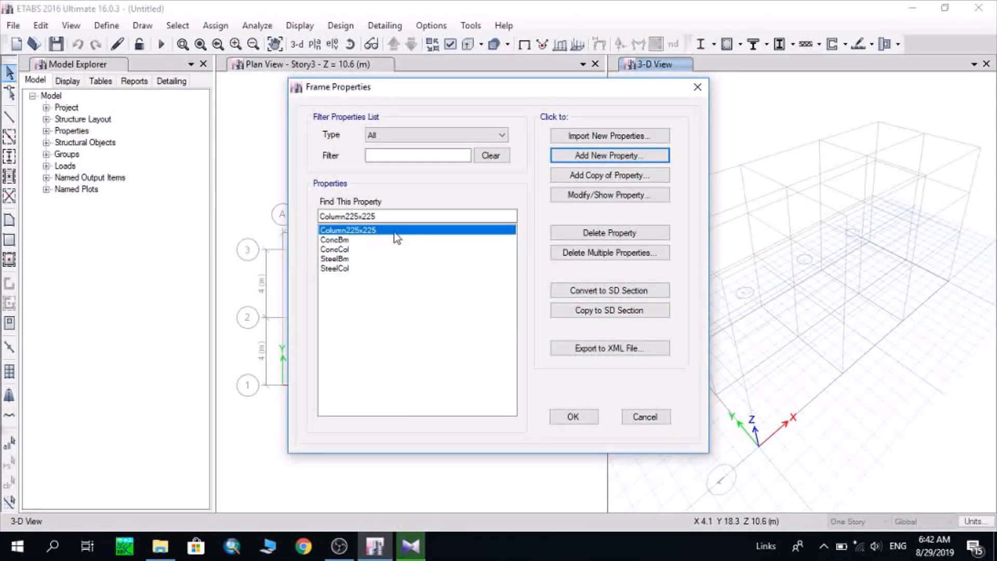
click(573, 416)
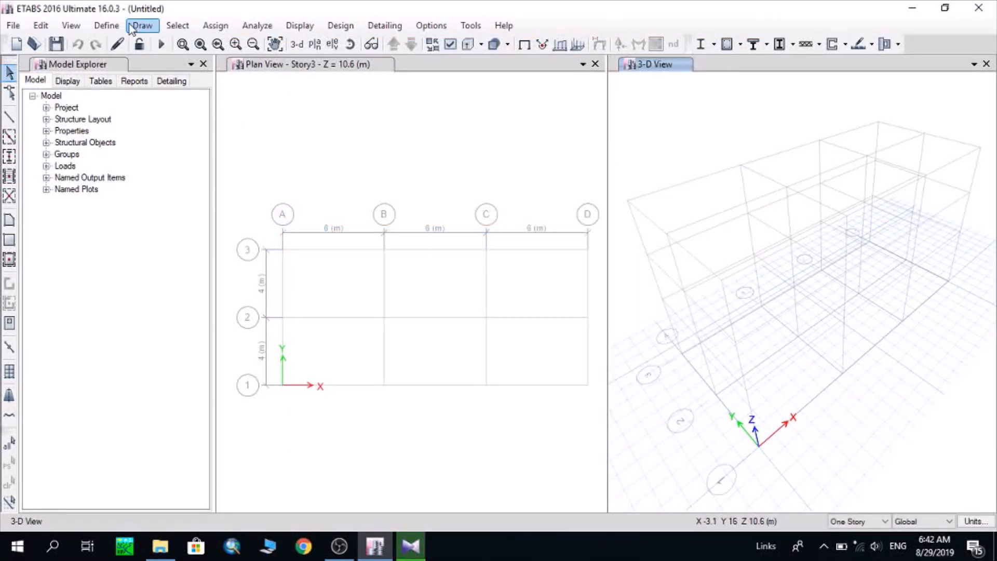
Add a new Concrete Rectangular frame section named beam225x400, keeping 4000Psi-concrete as its material
click(107, 26)
mouse_move(107, 73)
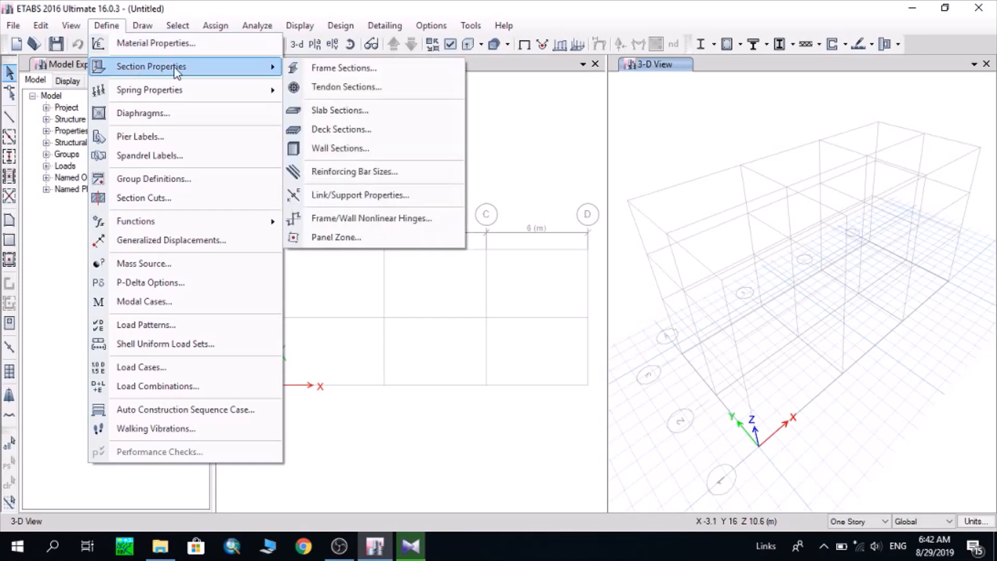
click(337, 67)
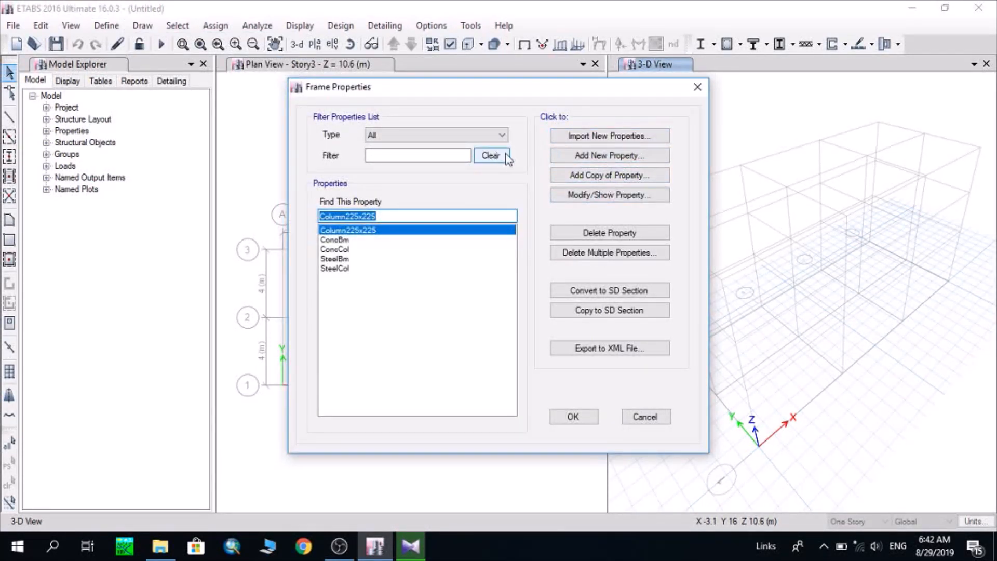
click(643, 158)
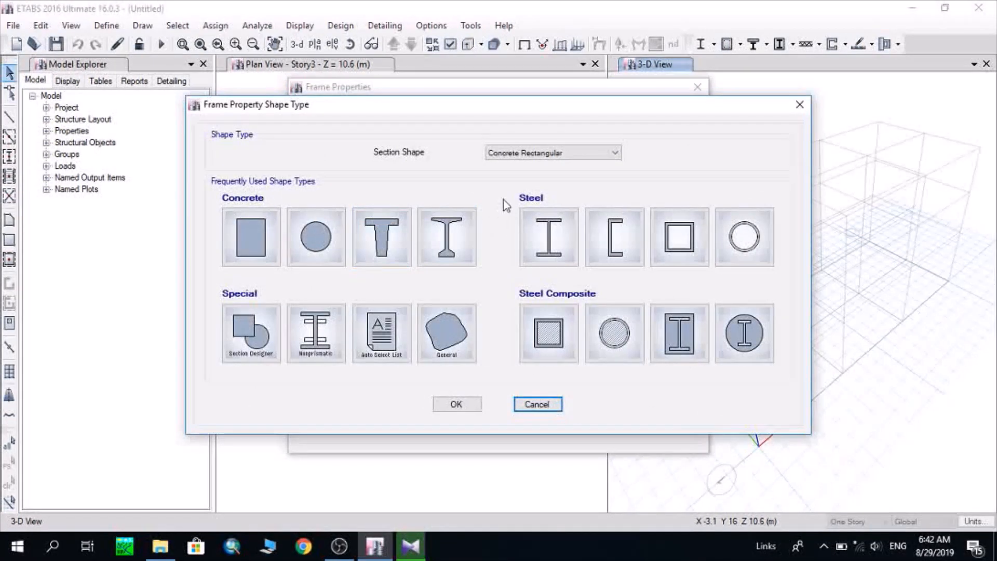
click(252, 238)
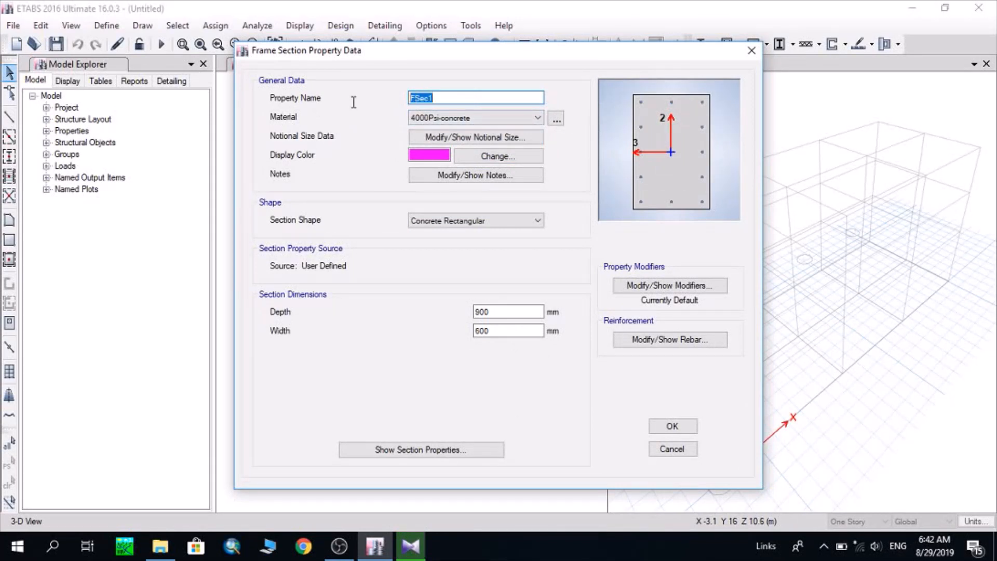
text(beam225x400)
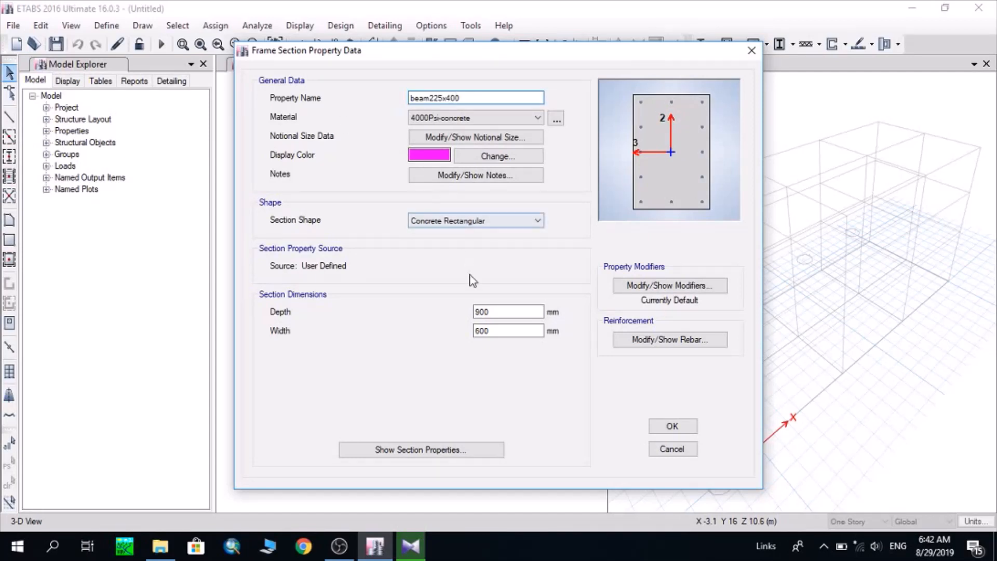
Set the beam section's depth to 400 mm and its width to 225 mm
double_click(486, 312)
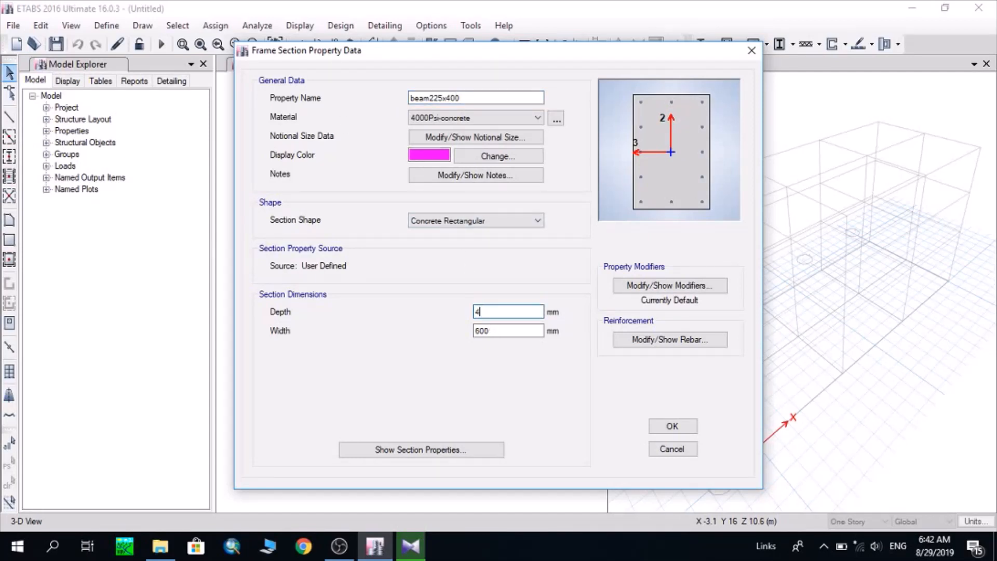
text(400)
double_click(486, 331)
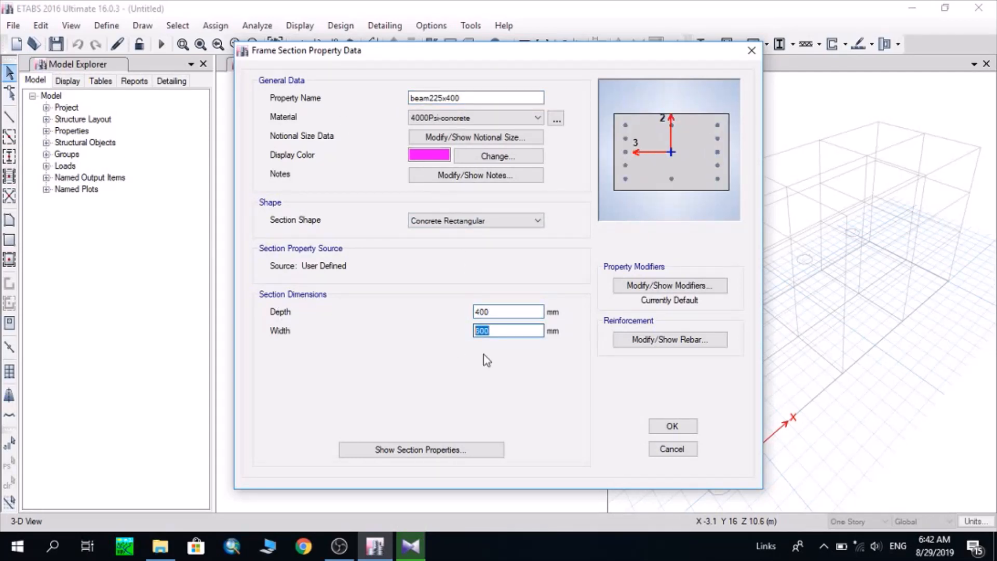
text(225)
click(501, 312)
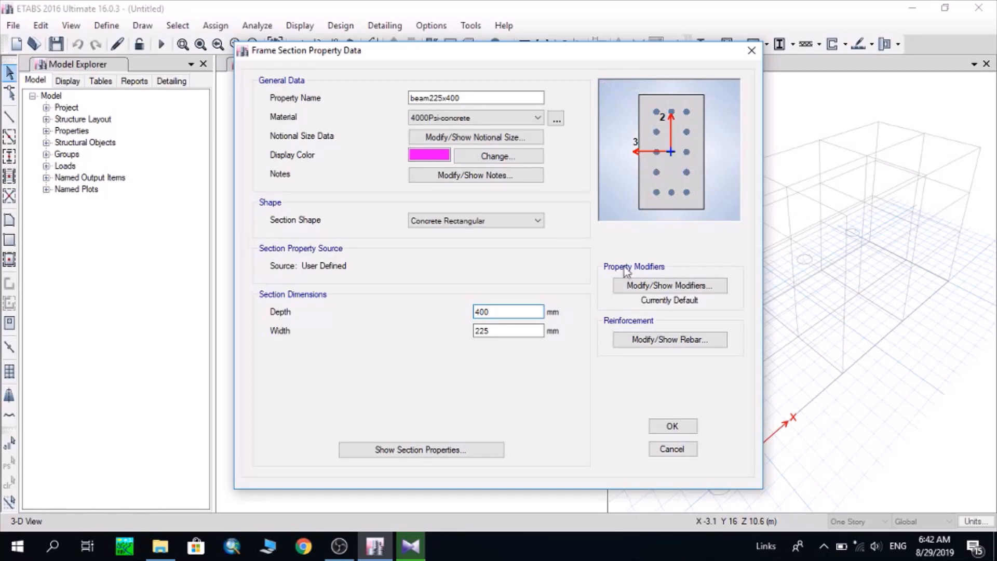
Set the beam's reinforcement design type to M3 Design Only (Beam), then accept the beam225x400 section and the frame properties
click(653, 341)
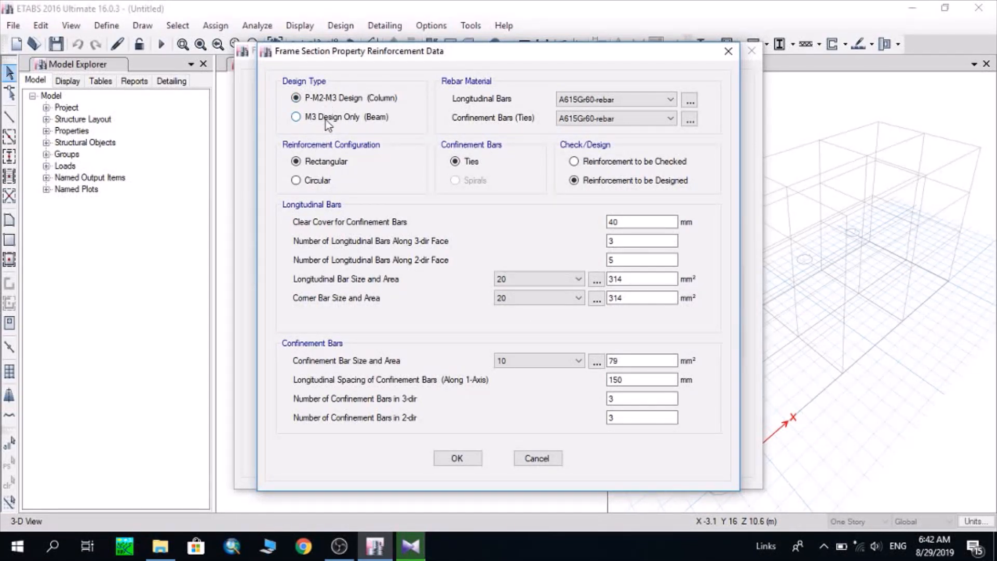
click(326, 120)
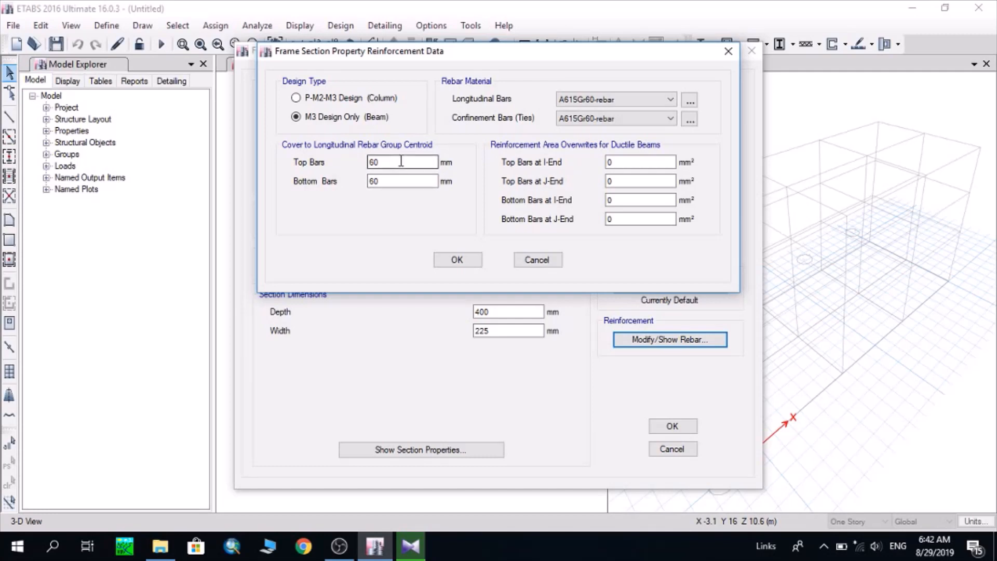
click(457, 260)
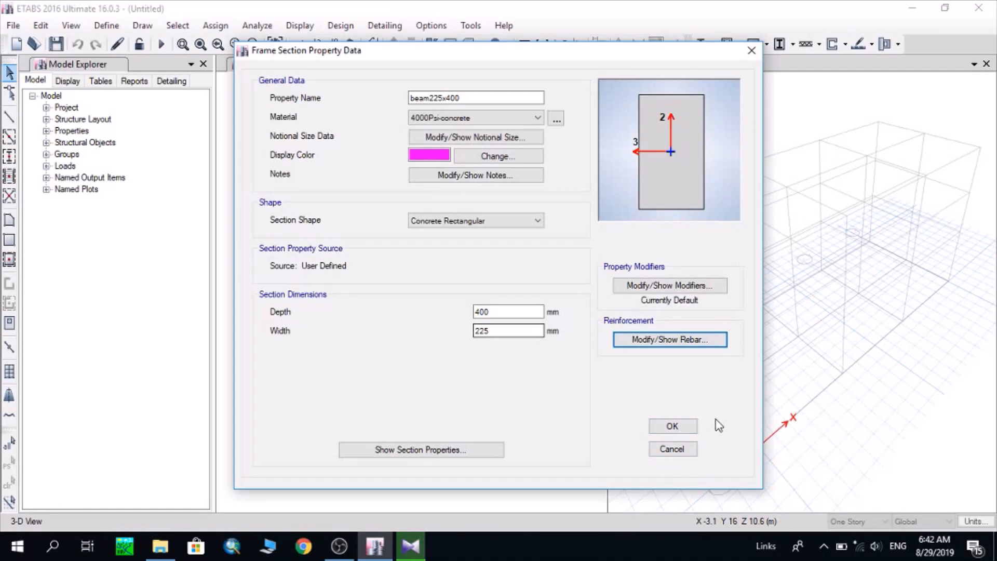
click(672, 426)
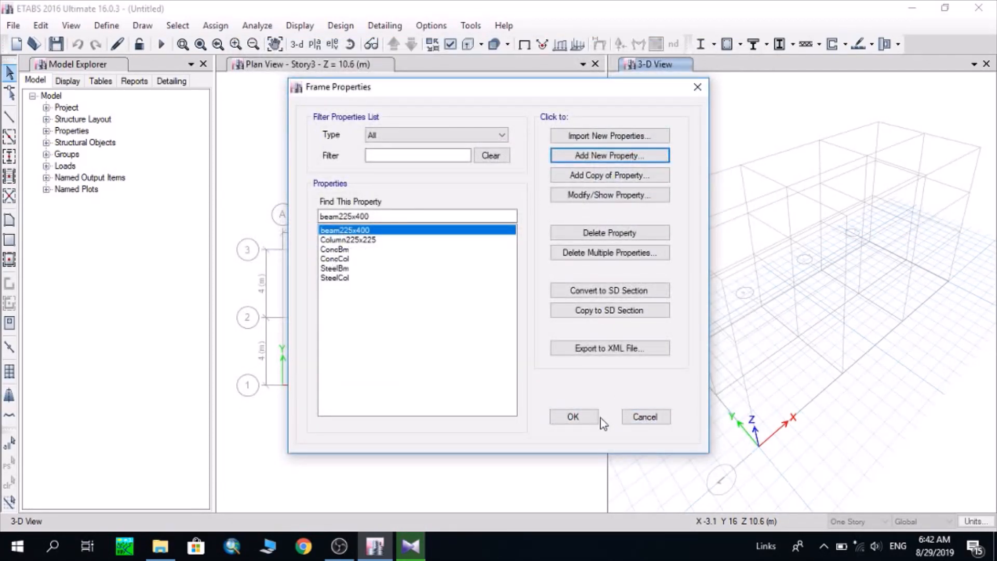
click(574, 417)
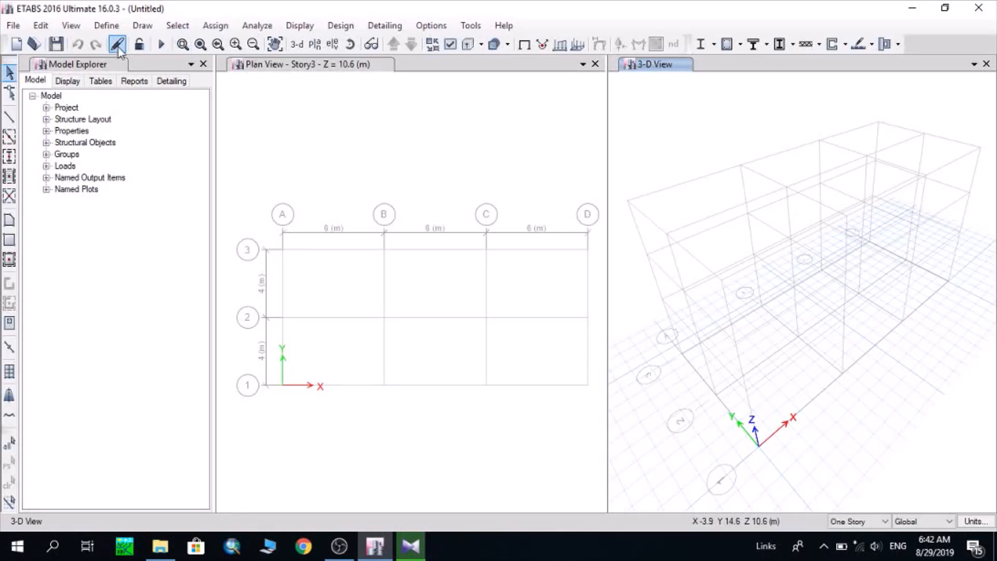
Open the existing Slab1 slab property for modification and rename it Slab150
click(107, 26)
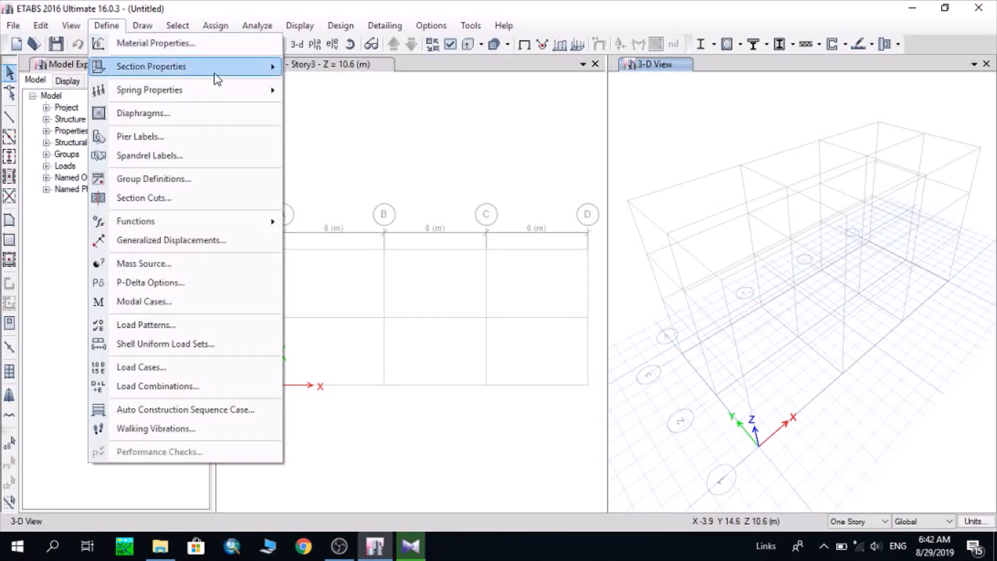
mouse_move(215, 74)
click(394, 113)
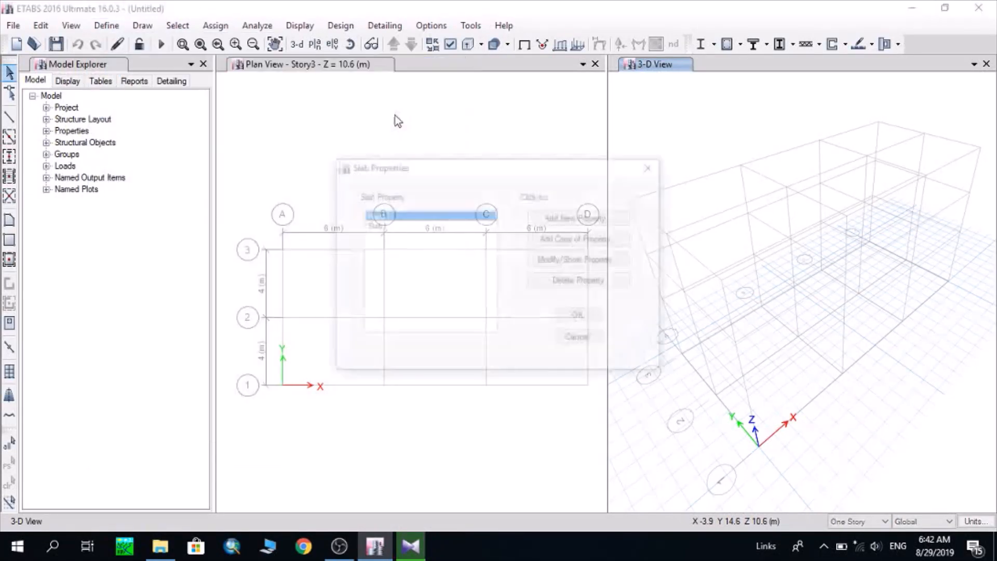
click(467, 226)
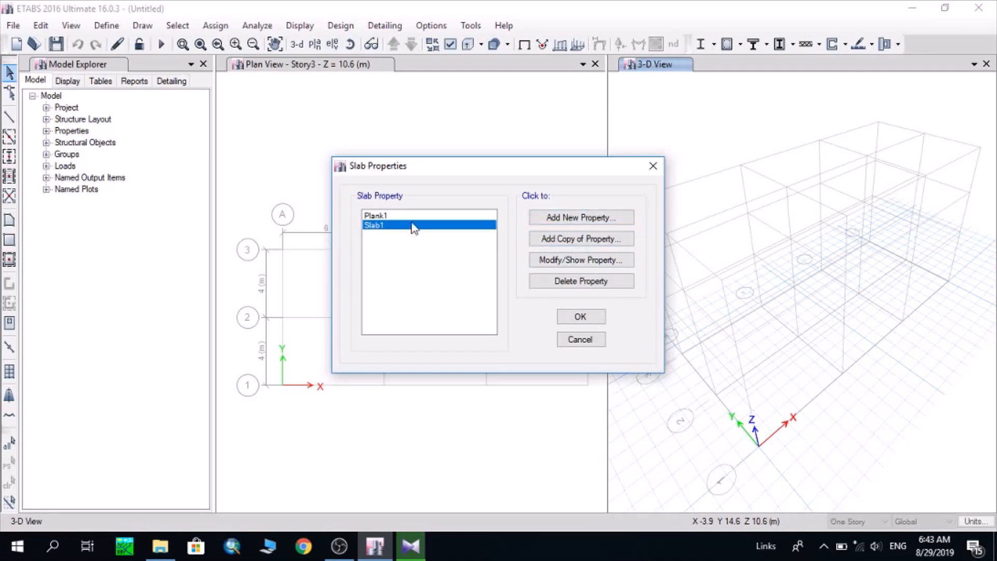
click(581, 261)
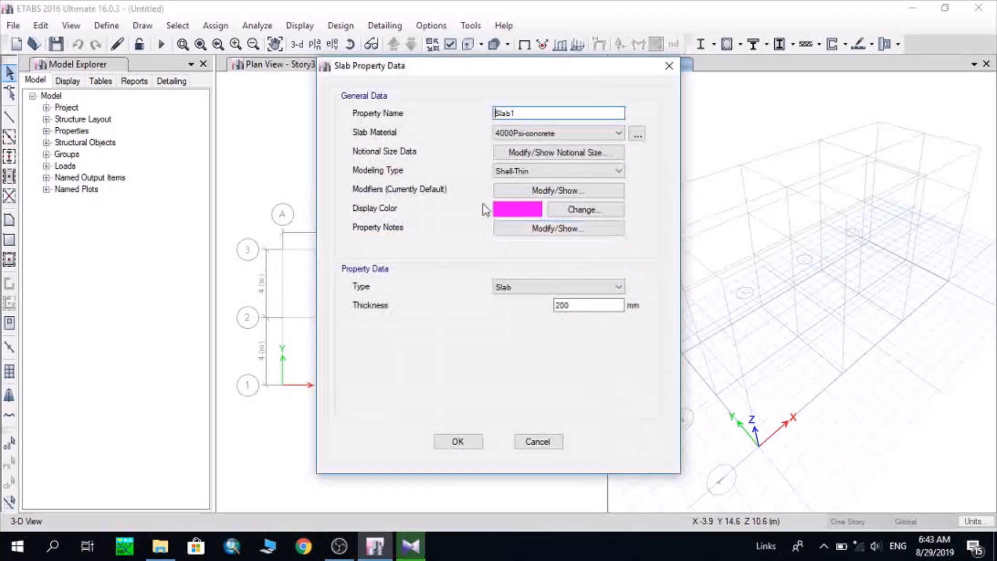
drag(555, 113, 478, 113)
click(514, 112)
text(50)
Set the Slab150 thickness to 150 mm and accept the slab properties
double_click(571, 305)
text(150)
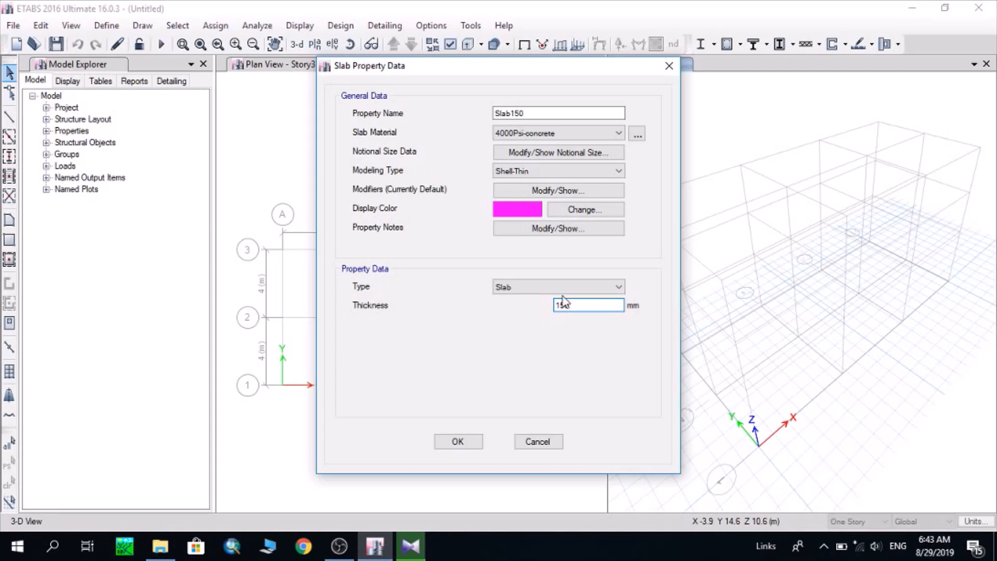
click(470, 446)
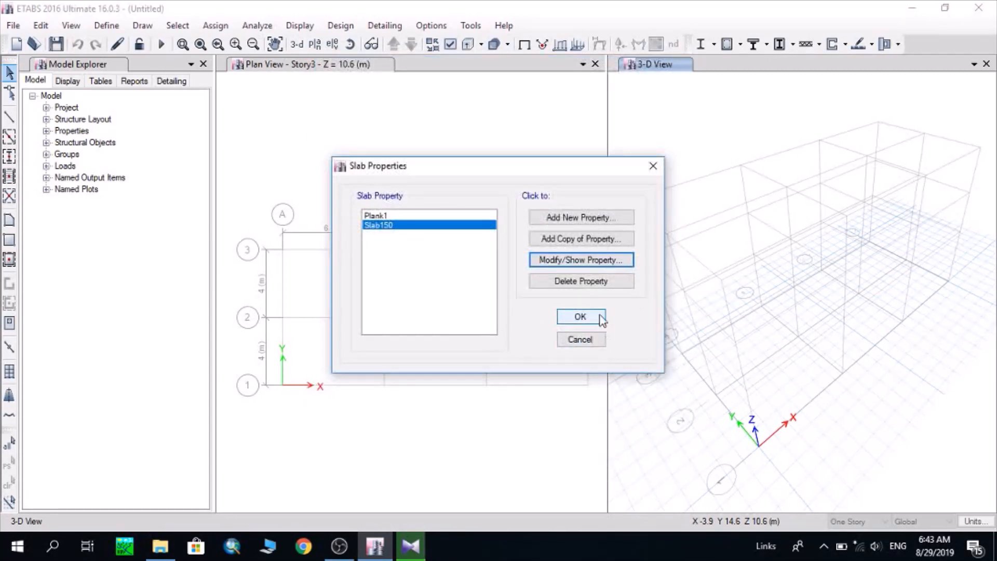
click(583, 317)
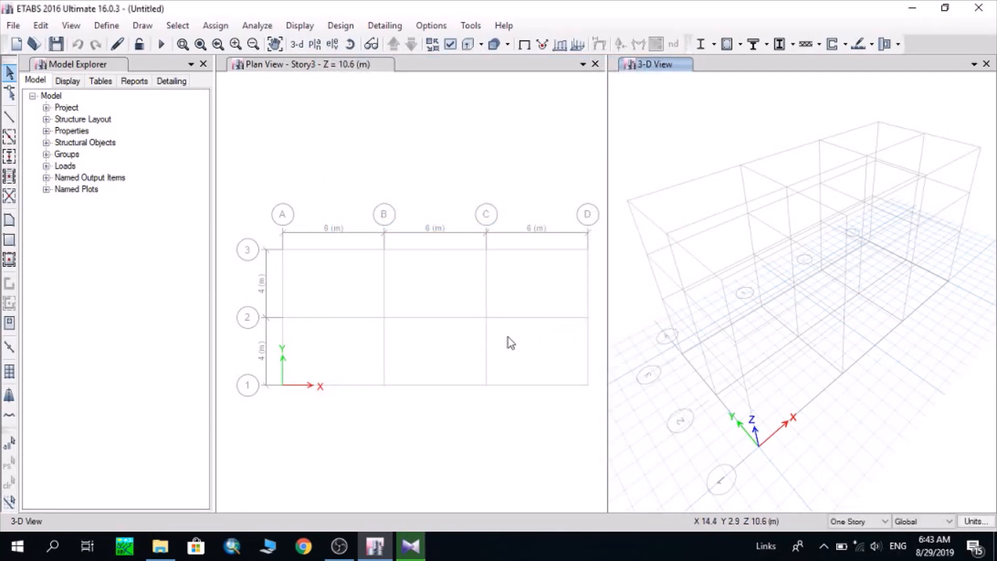
Make the Story3 plan view the active view
click(356, 256)
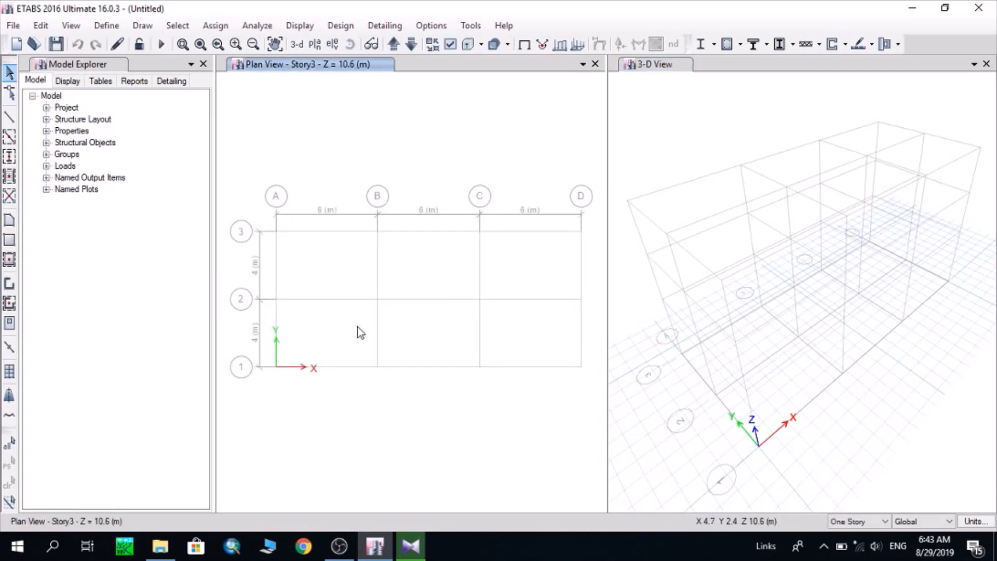